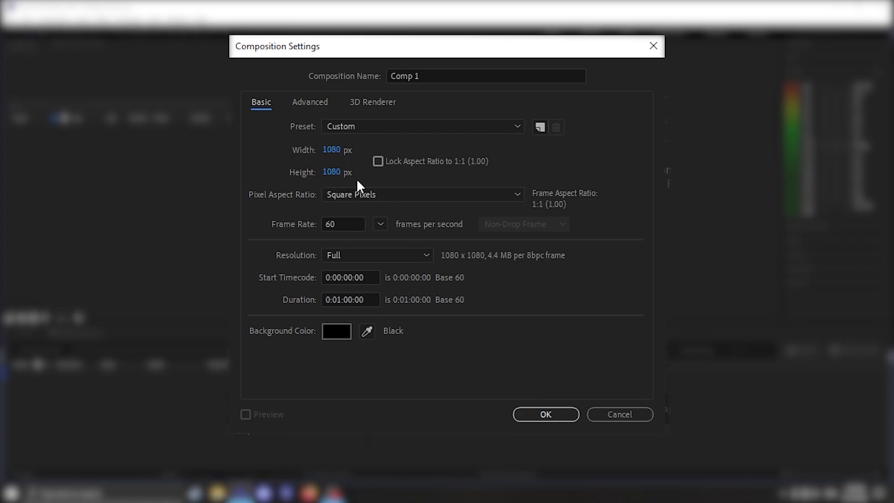
Create a one-minute 1080 × 1080 px composition at 60 fps and import the three Peter Parker video clips as footage
click(545, 415)
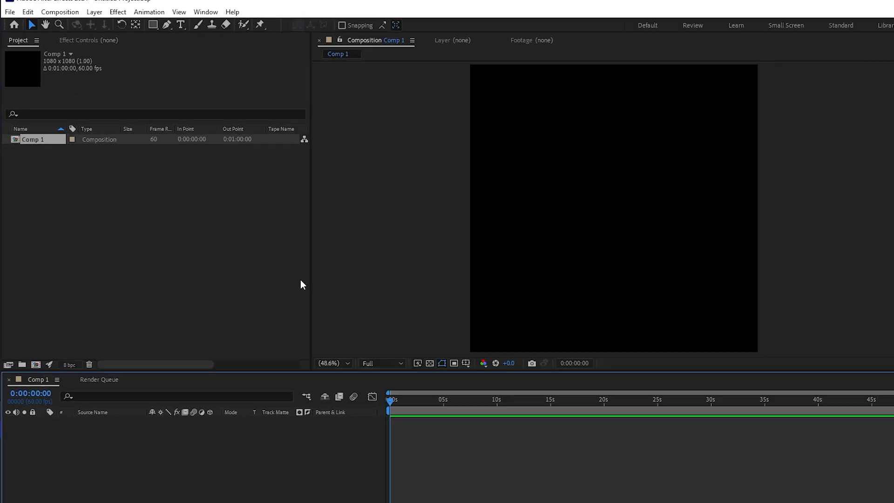
right_click(102, 244)
mouse_move(189, 450)
click(414, 468)
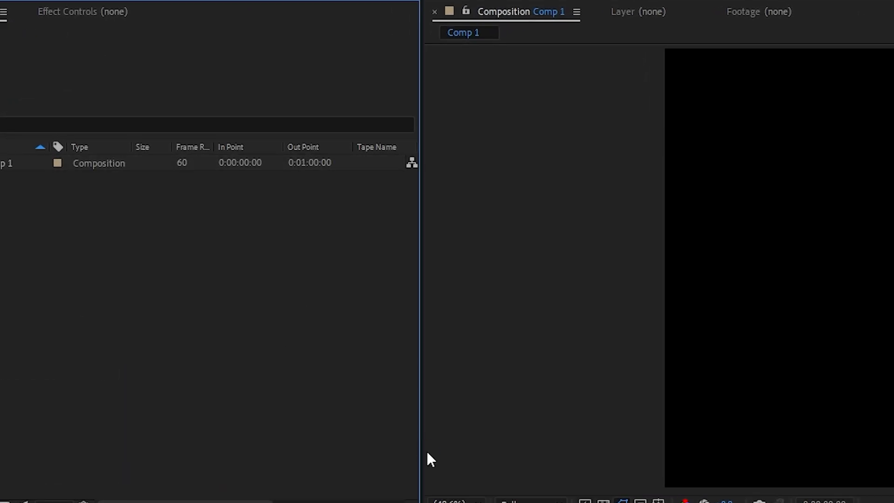
double_click(148, 112)
click(216, 113)
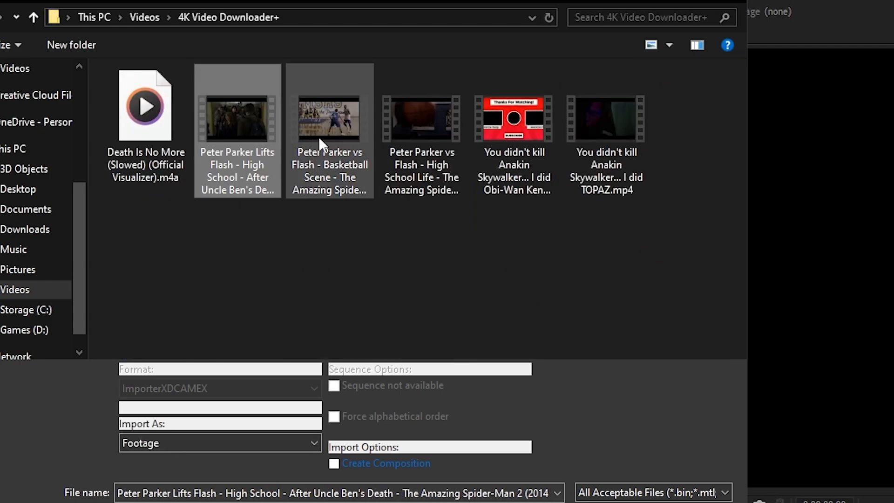
shift+click(399, 156)
click(440, 320)
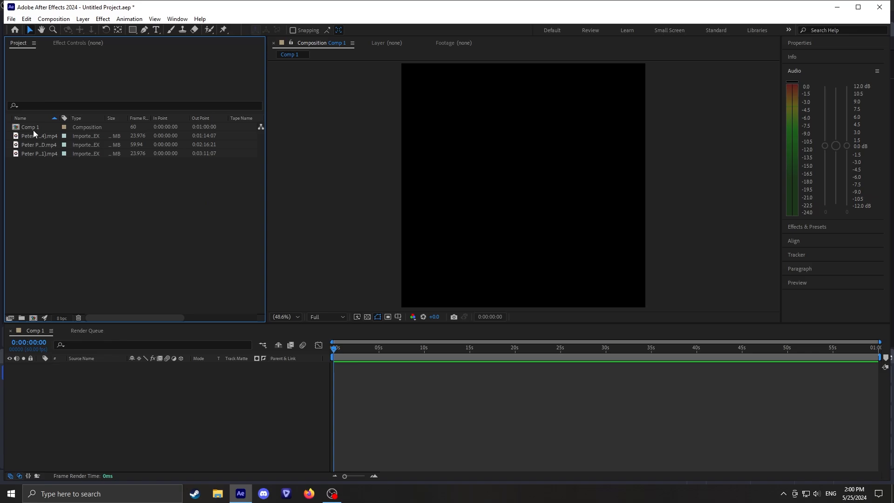
Trim the "Peter Parker vs Flash - High School Life" source clip to an in point of 0:01:33:06 and an out point of 0:02:44:15
click(46, 135)
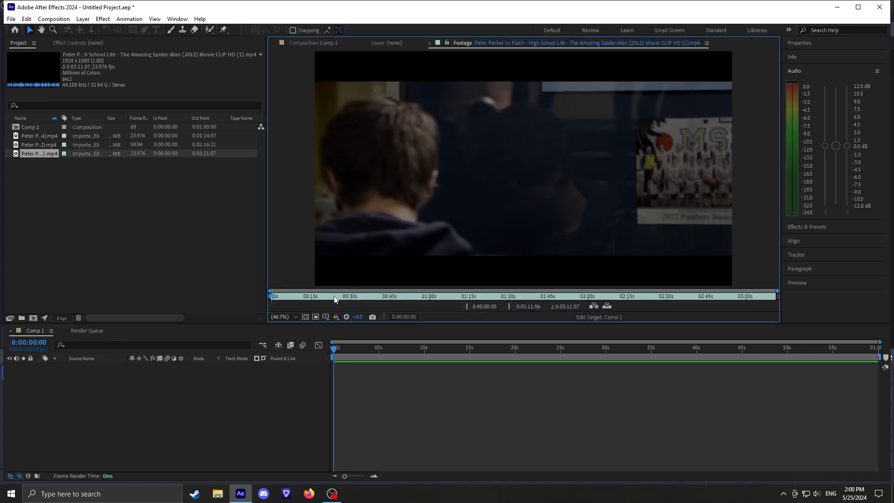
drag(336, 299, 517, 299)
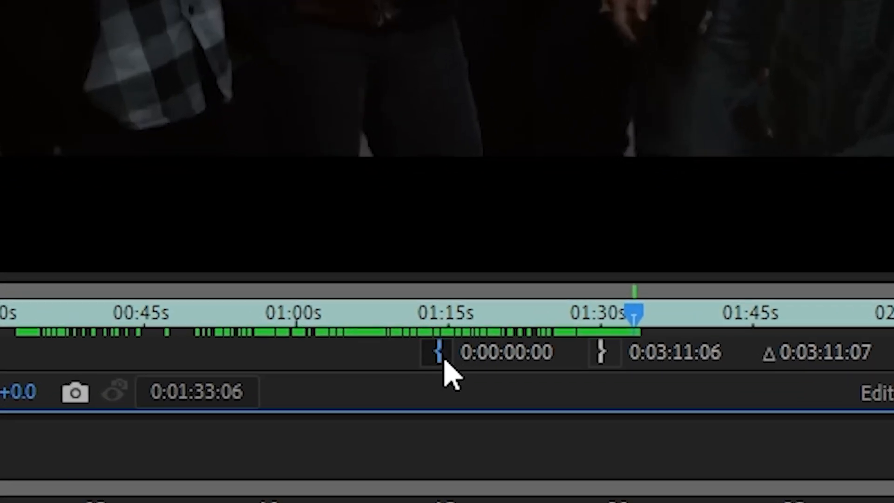
click(462, 326)
click(564, 309)
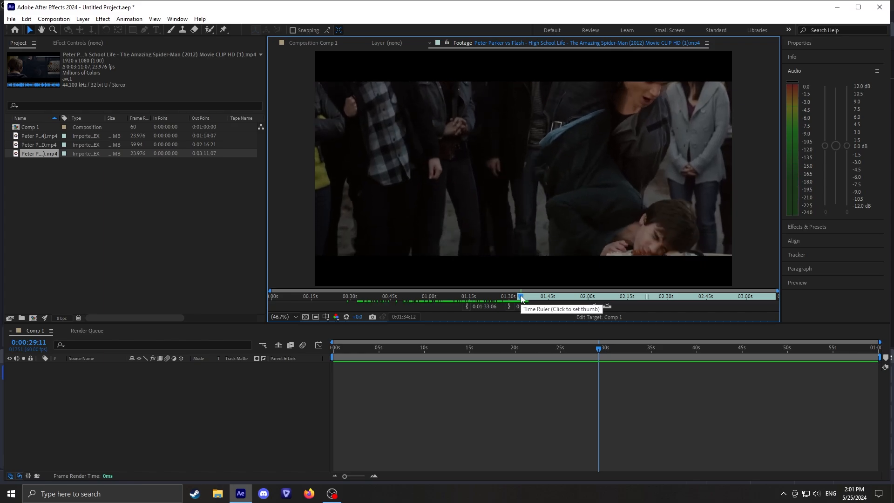
mouse_move(520, 295)
mouse_down()
mouse_move(714, 295)
mouse_move(704, 297)
mouse_up()
click(509, 307)
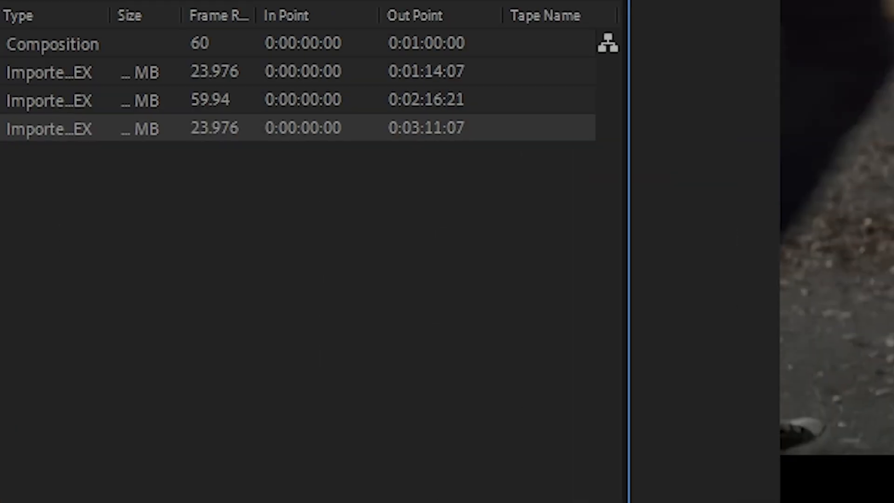
Add the trimmed clip to Comp 1 from the start of the timeline and scale it to 137%
drag(72, 172, 190, 258)
drag(517, 347, 435, 348)
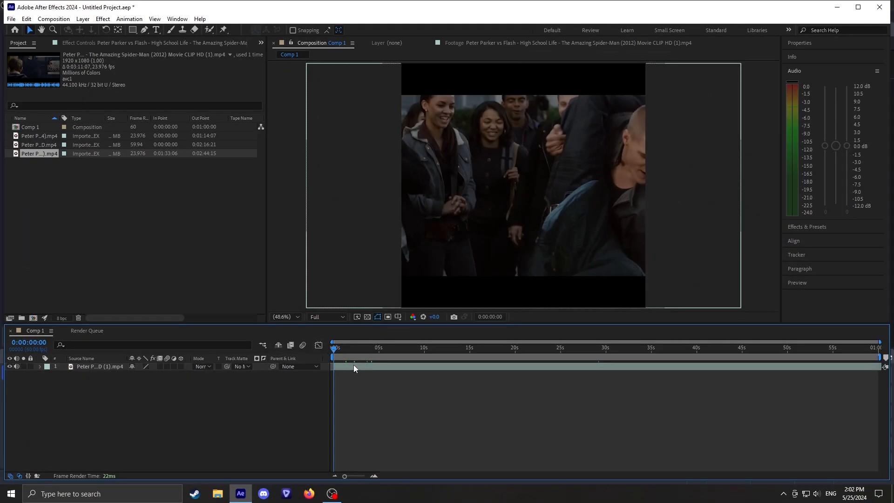
click(480, 380)
key(s)
mouse_move(283, 243)
mouse_down()
mouse_move(322, 241)
mouse_move(300, 239)
mouse_up()
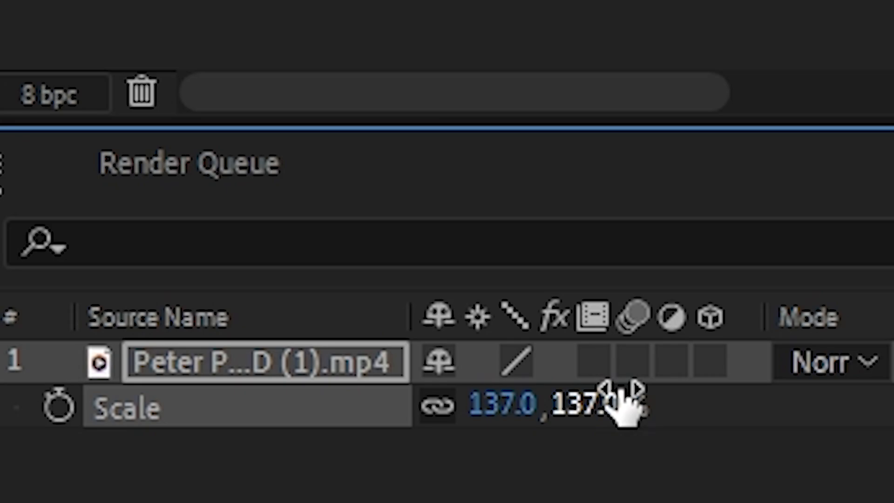
Shift the clip horizontally by setting its Position to -24, 540
click(196, 365)
click(196, 365)
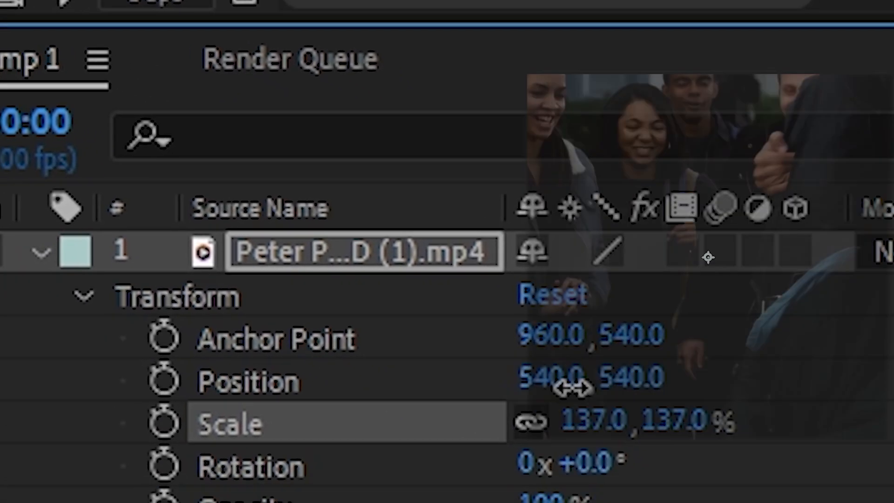
drag(572, 414, 293, 393)
drag(368, 265, 27, 253)
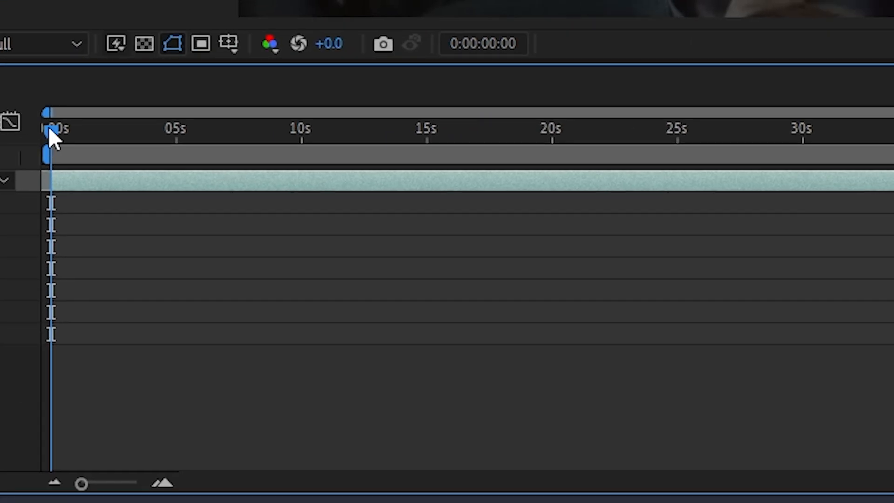
Split the clip layer at 0:00:02:13
drag(49, 128, 104, 123)
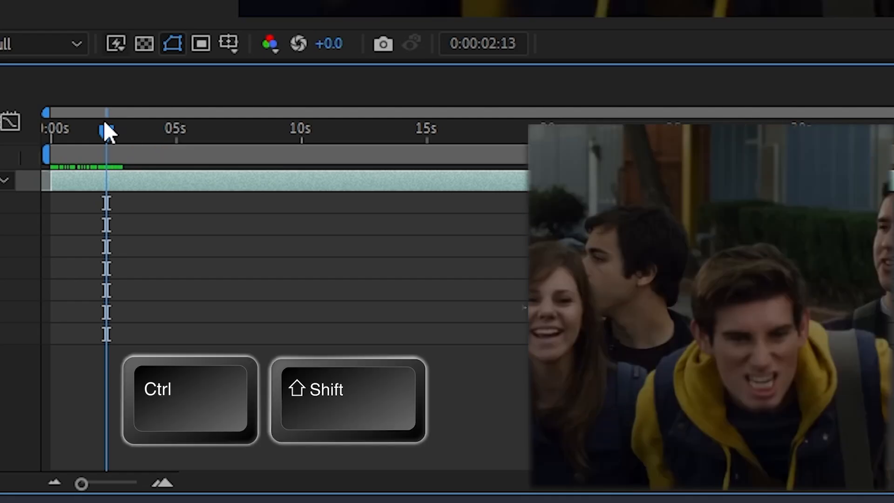
key(ctrl+shift+d)
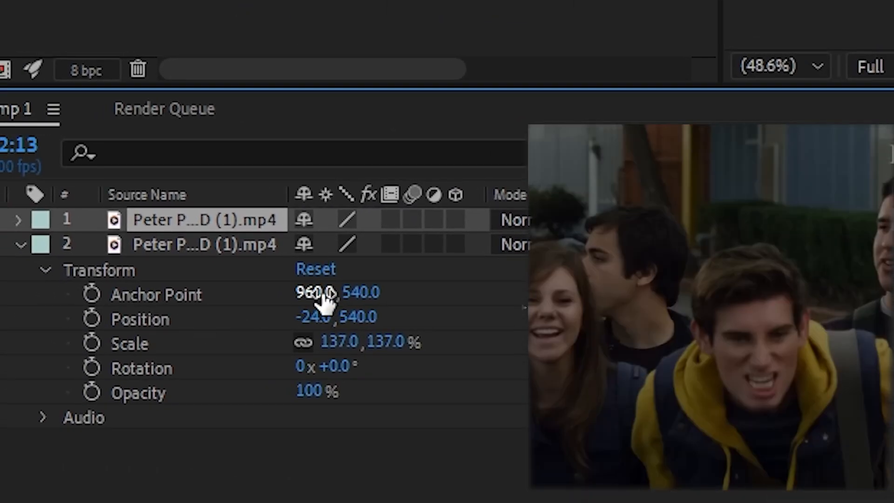
drag(317, 317, 437, 305)
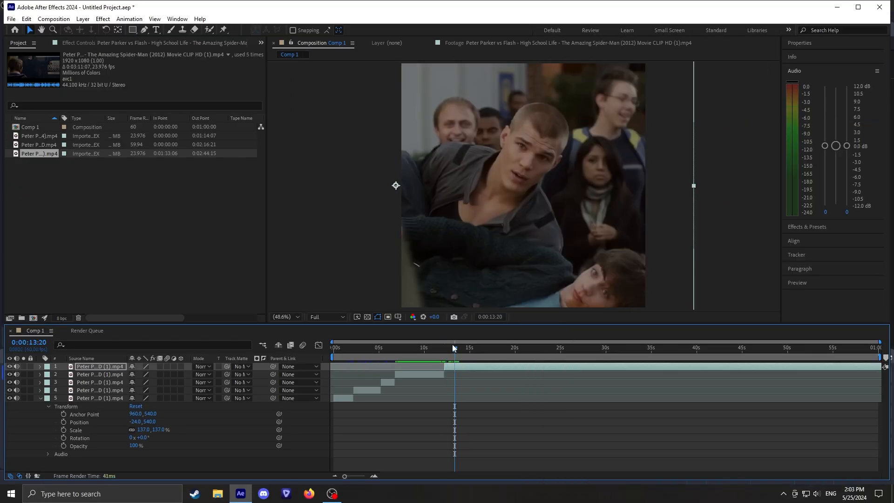
Split the remaining footage into separate layers at the following cut points, starting at 0:00:13:20
key(ctrl+shift+d)
drag(454, 348, 534, 348)
key(ctrl+shift+d)
drag(535, 348, 581, 349)
key(ctrl+shift+d)
key(ctrl+shift+d)
key(ctrl+shift+d)
drag(580, 349, 611, 349)
key(ctrl+shift+d)
key(ctrl+shift+d)
key(equal)
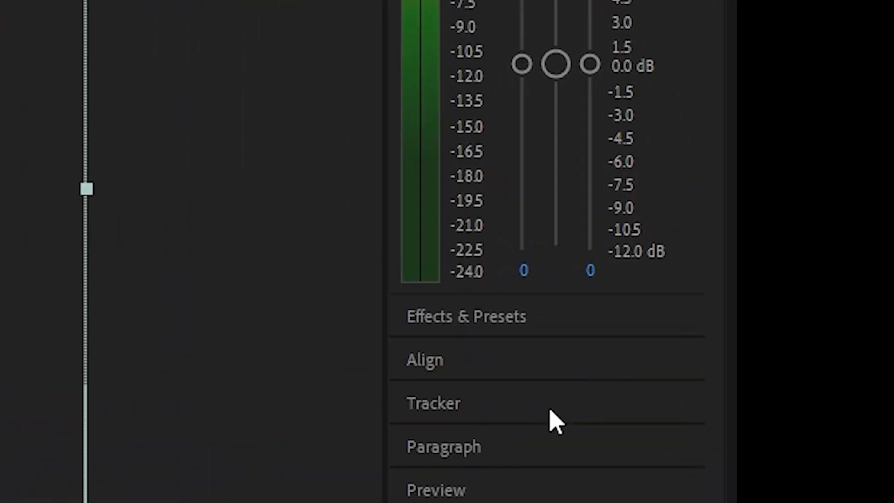
Start Stabilize Motion on the first shot's layer and place Track Point 1 on the short-haired man's nose
click(551, 412)
click(578, 152)
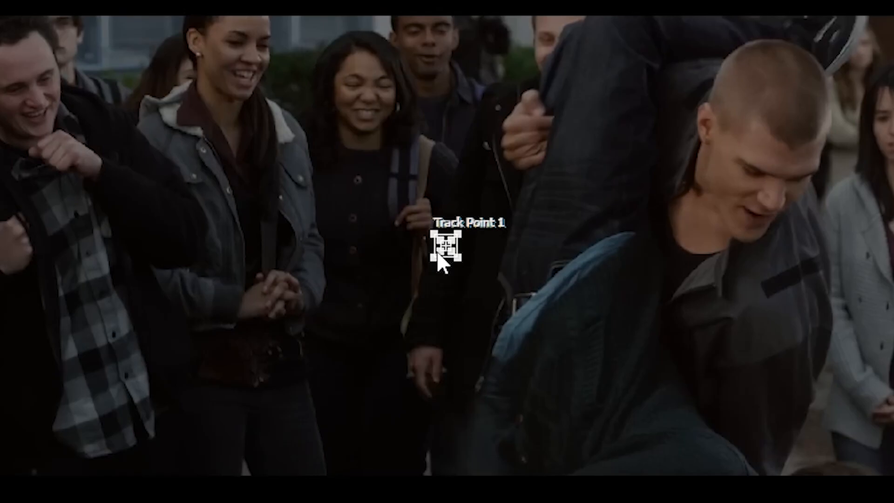
drag(420, 266, 766, 223)
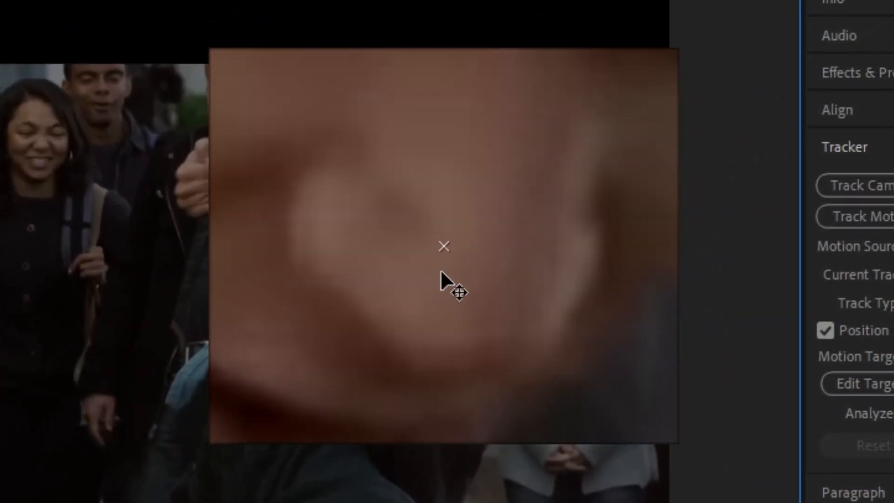
drag(441, 273, 440, 273)
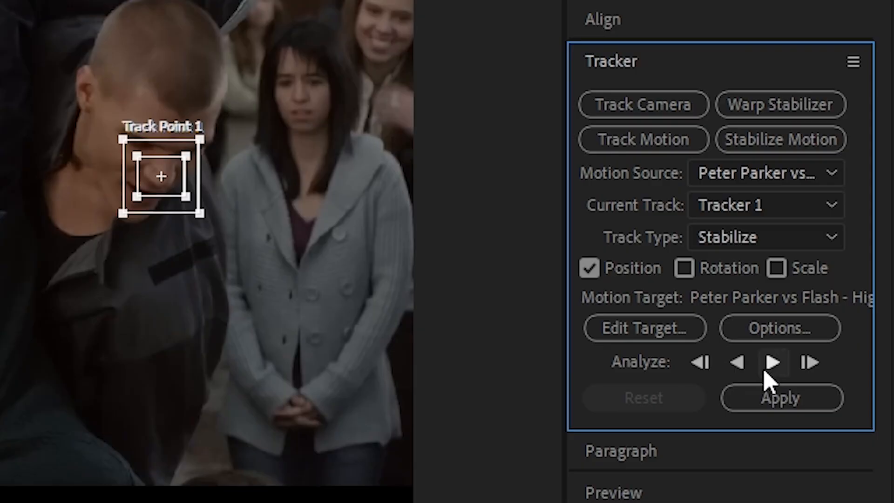
Set the motion tracker options to Stop Tracking if confidence is below 80%
click(775, 328)
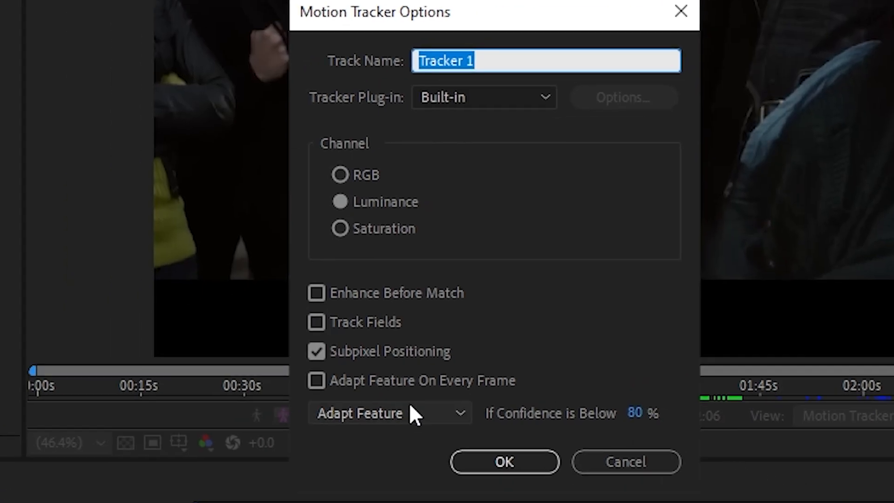
click(414, 413)
click(452, 465)
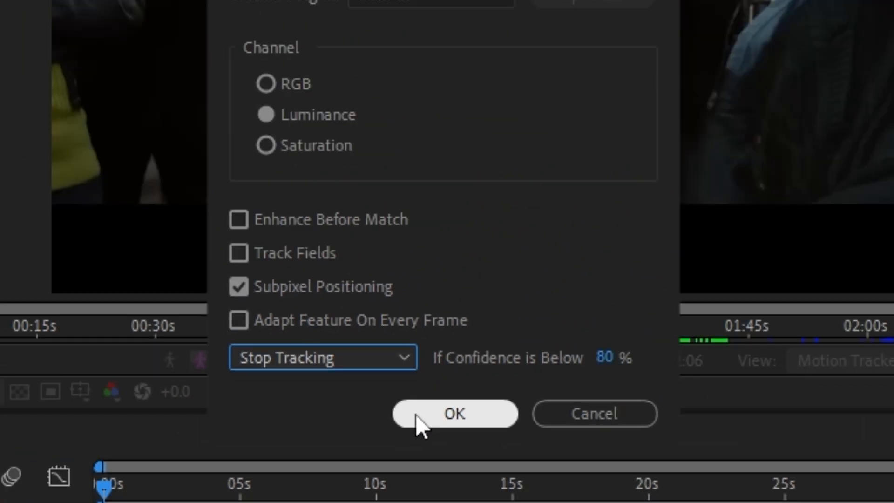
click(415, 416)
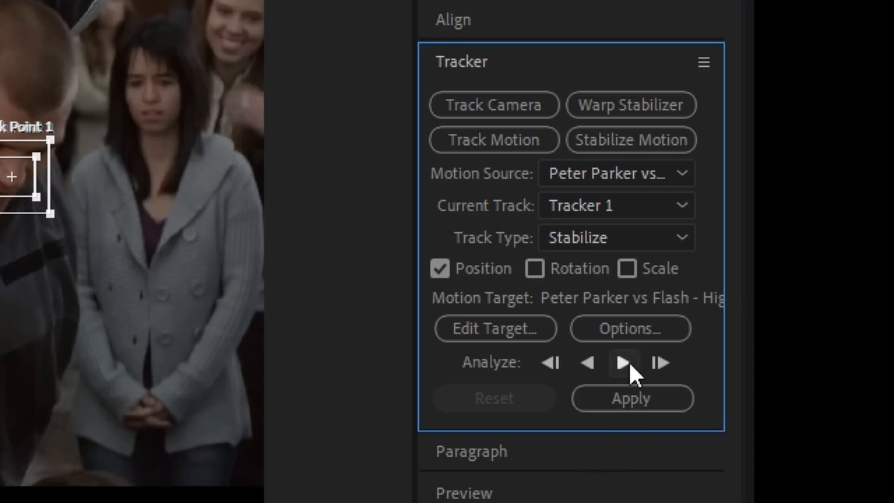
Analyze the track point forward through the shot and apply the stabilization to the X dimension only
click(624, 363)
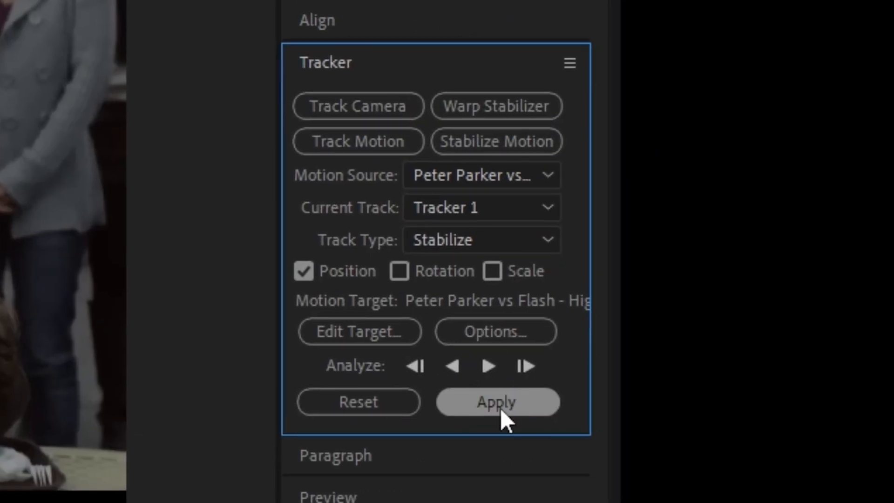
click(498, 403)
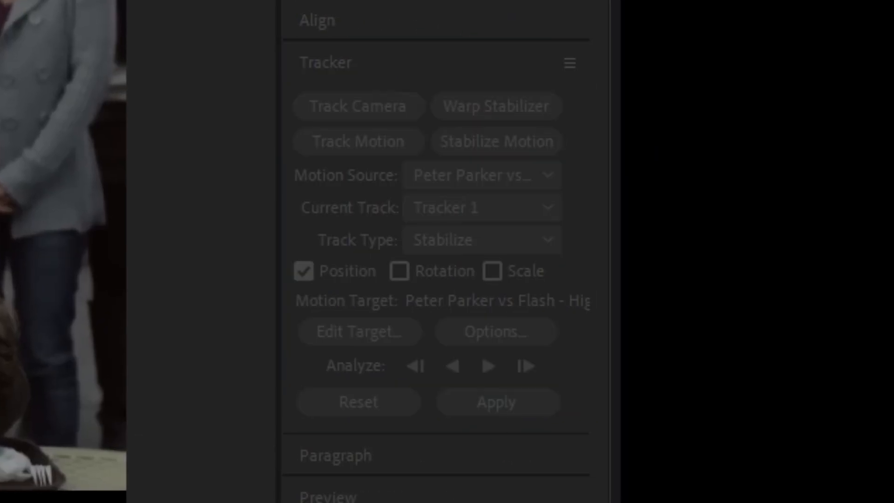
click(558, 226)
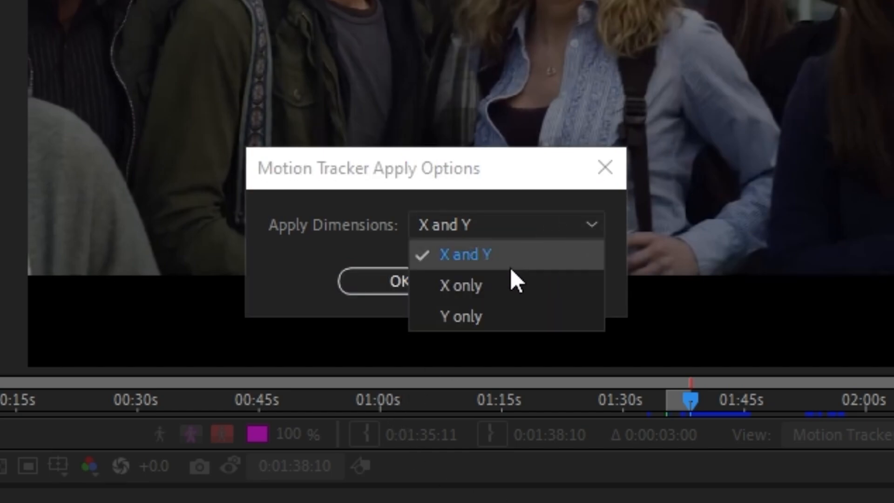
click(511, 285)
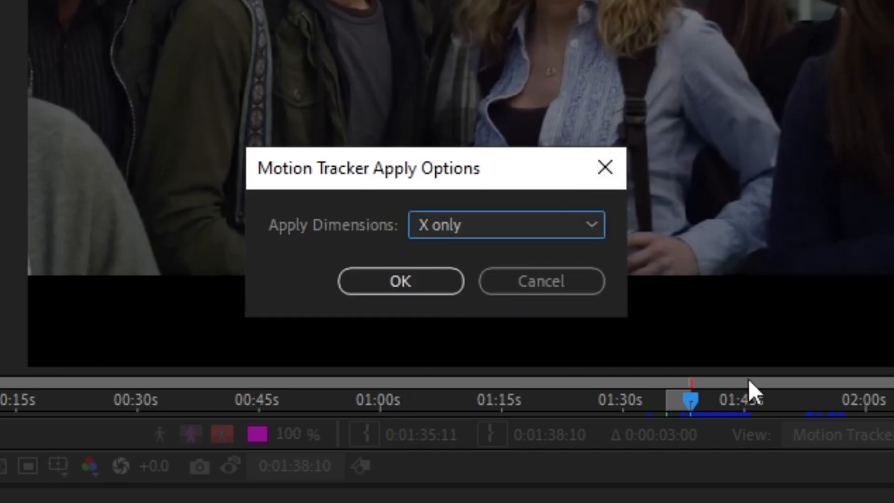
click(599, 224)
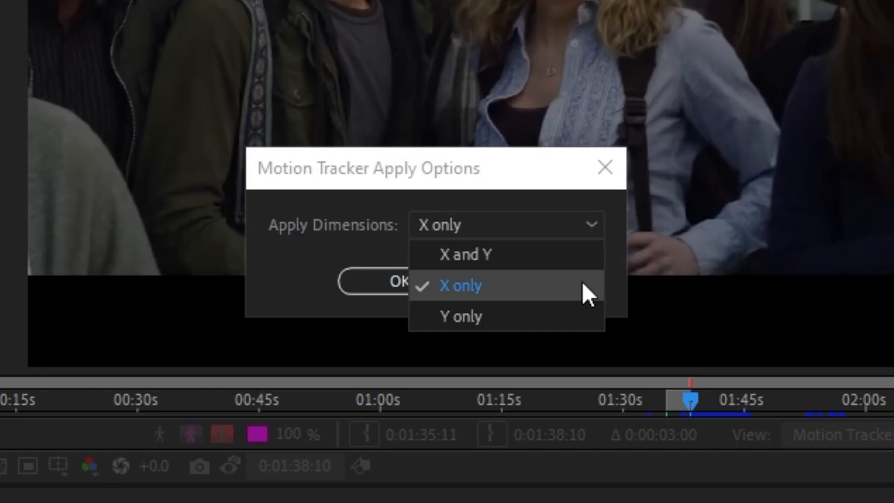
click(583, 285)
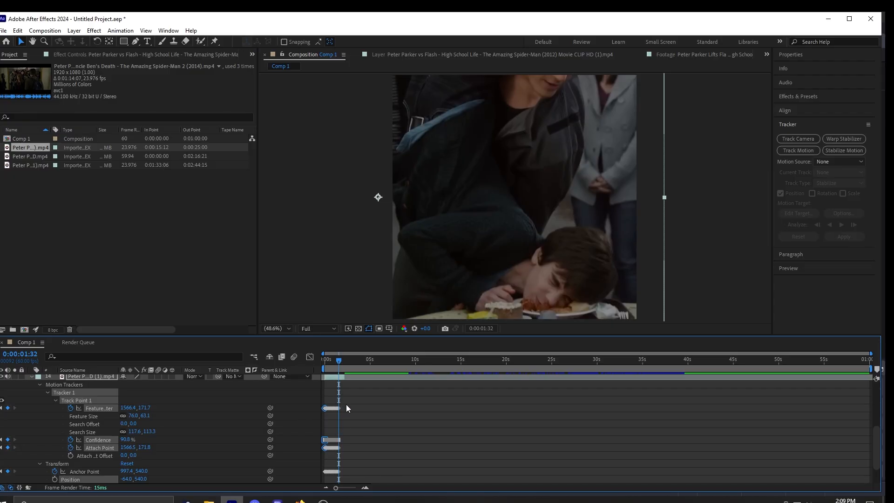
Reveal the first shot's tracking keyframes and preview the stabilized footage from the start at Quarter resolution
click(347, 404)
key(u)
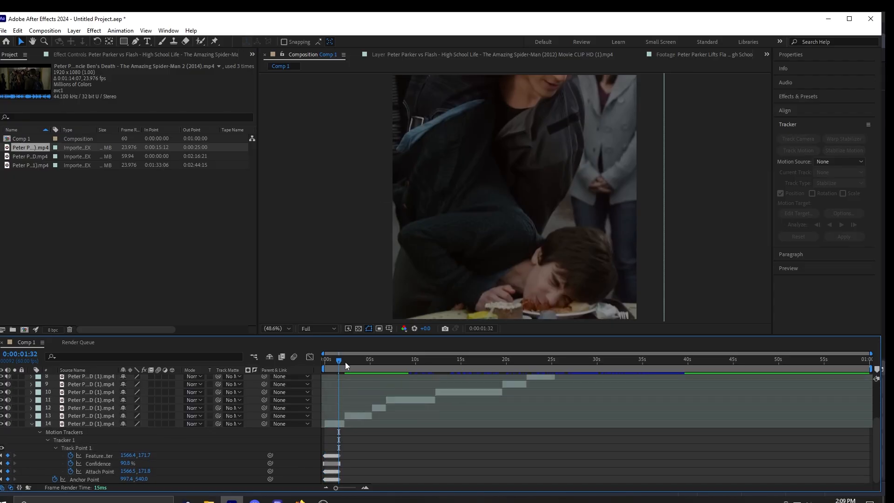
drag(345, 362, 323, 363)
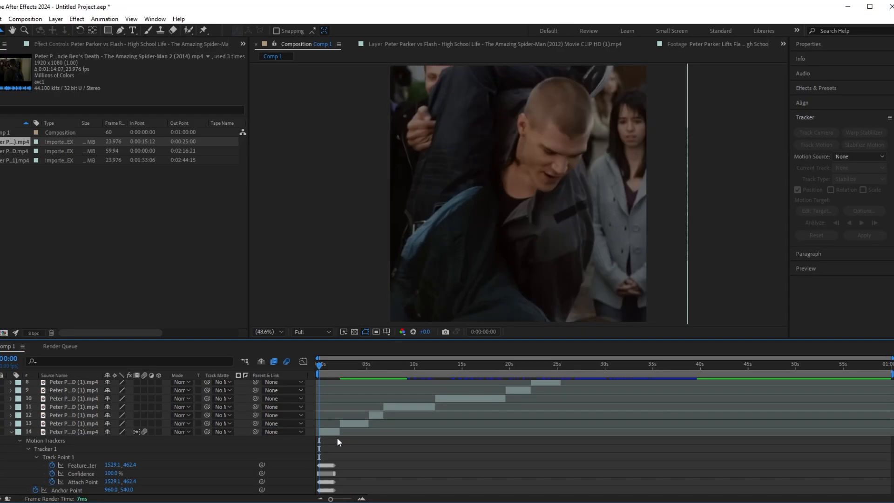
click(330, 433)
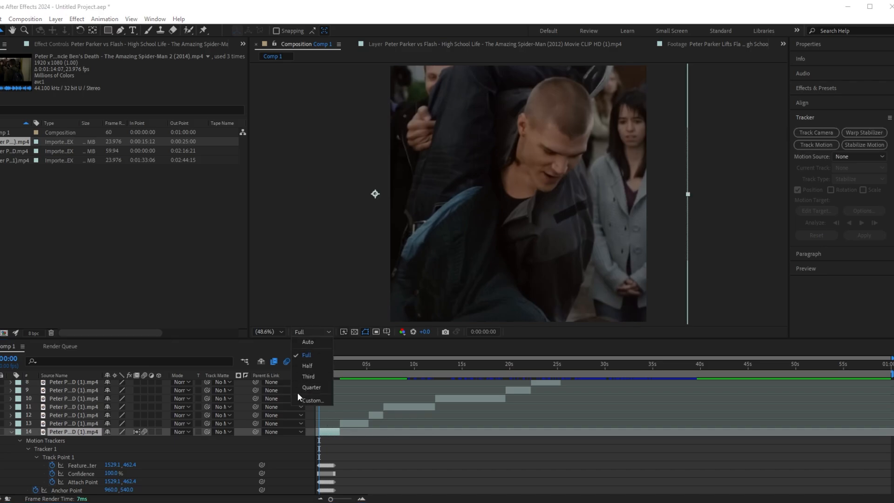
click(301, 387)
key(space)
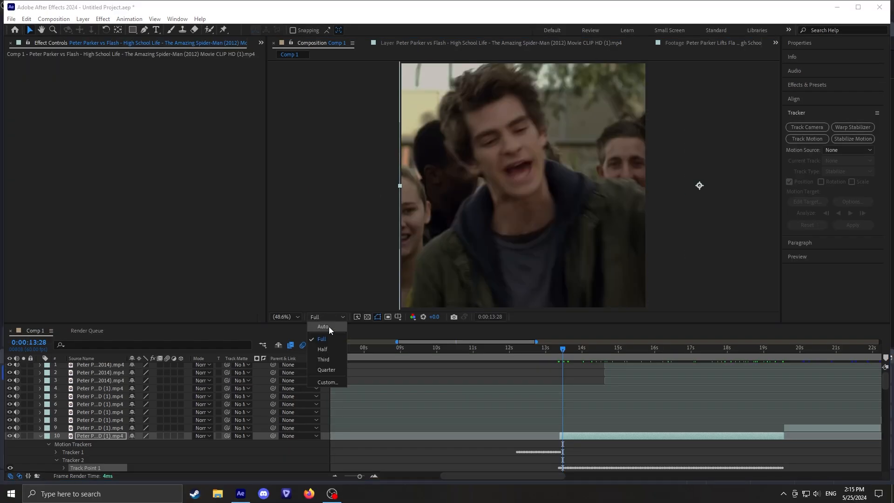
click(309, 388)
key(space)
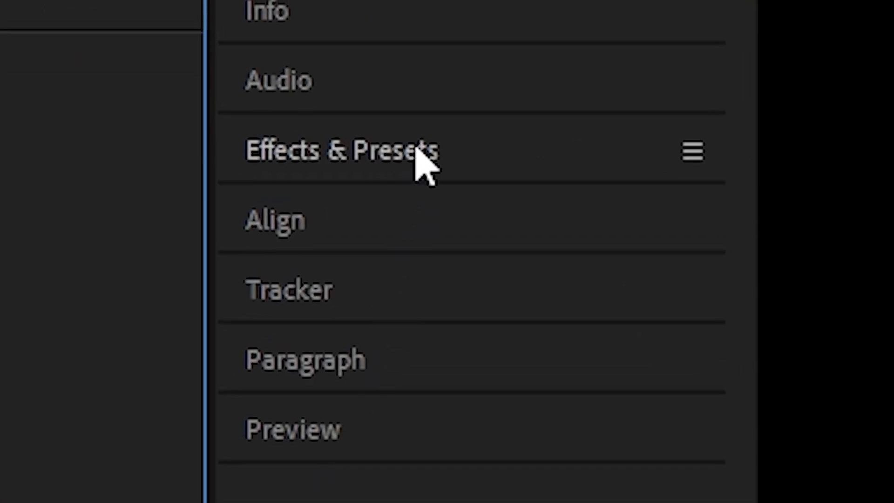
Find the Motion Tile effect and apply it to the stabilized High School Life clip layer
click(423, 162)
click(335, 202)
text(motion Tile)
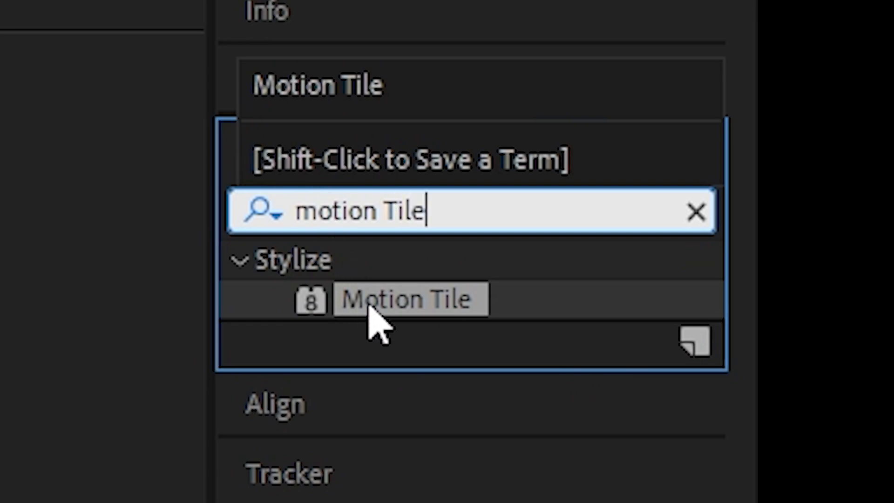
drag(372, 321, 425, 363)
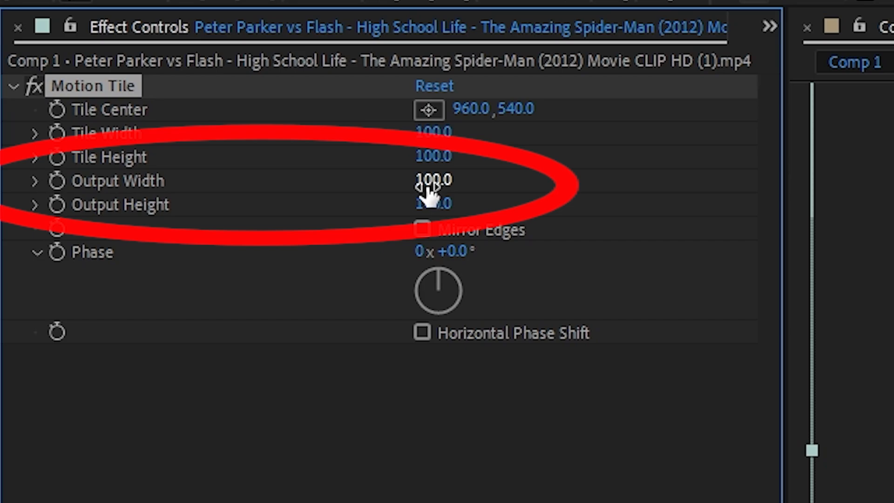
Set the Motion Tile effect's Output Width to 200
text(200)
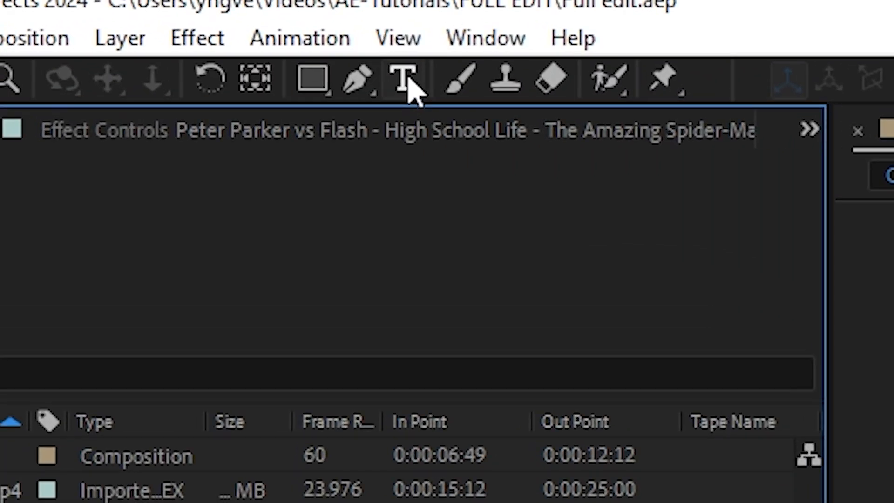
Create a text layer reading "HEY PARKER, COME ON" over the footage
click(409, 84)
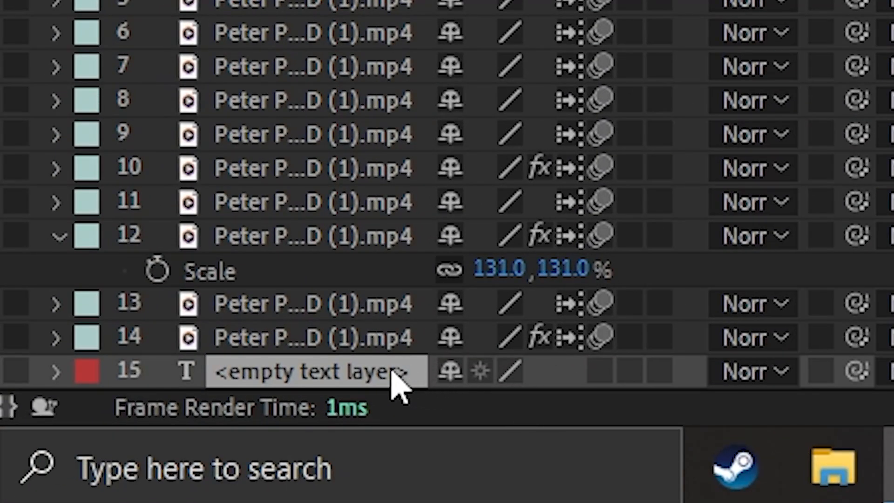
drag(398, 379, 397, 411)
text(HEY PARKER,)
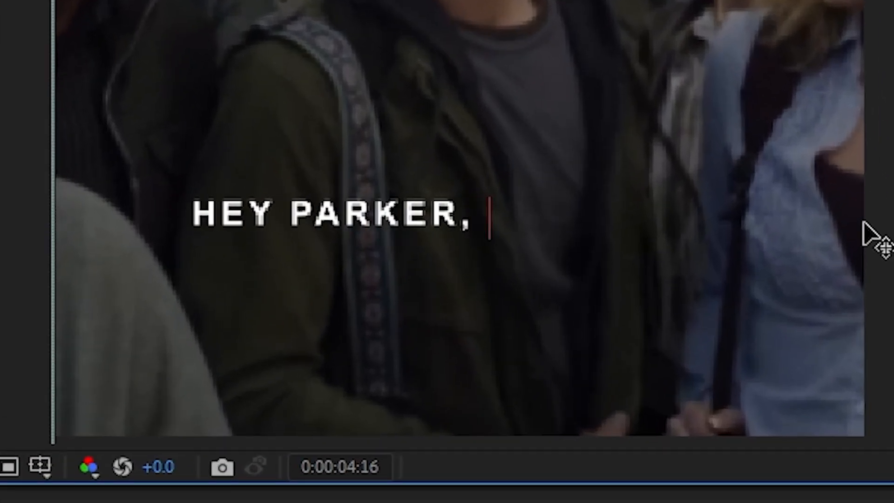
text( COME ON)
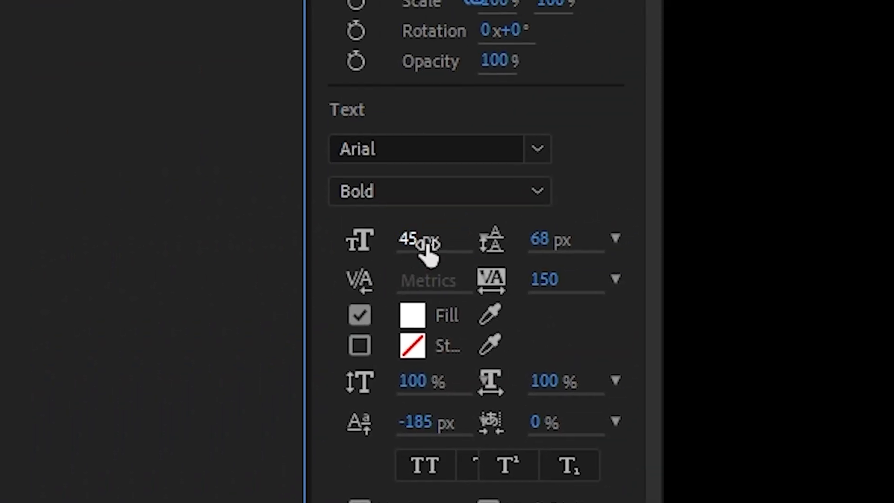
Set the text's font size to 38 px and center it horizontally and vertically in the composition
click(425, 241)
text(38)
key(Return)
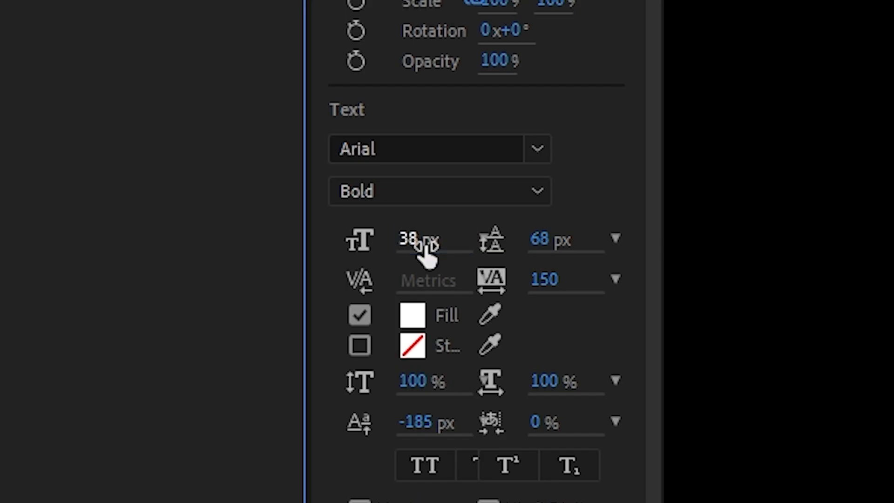
drag(653, 186, 587, 482)
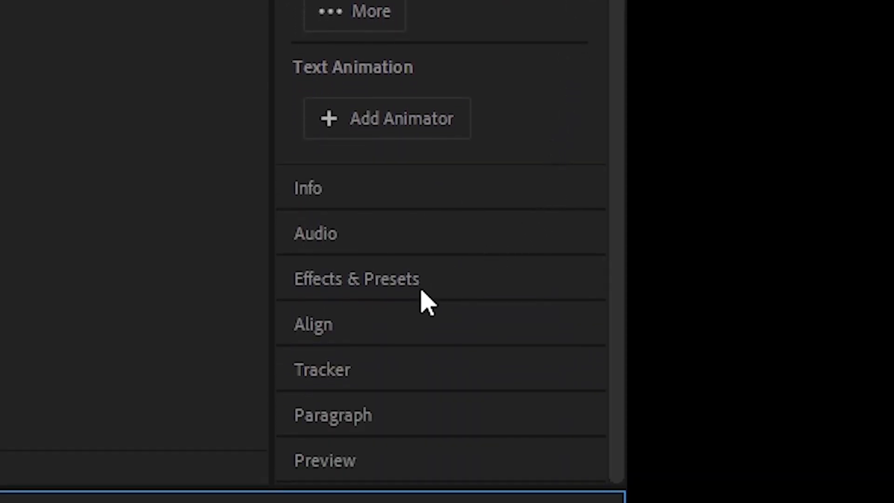
click(379, 328)
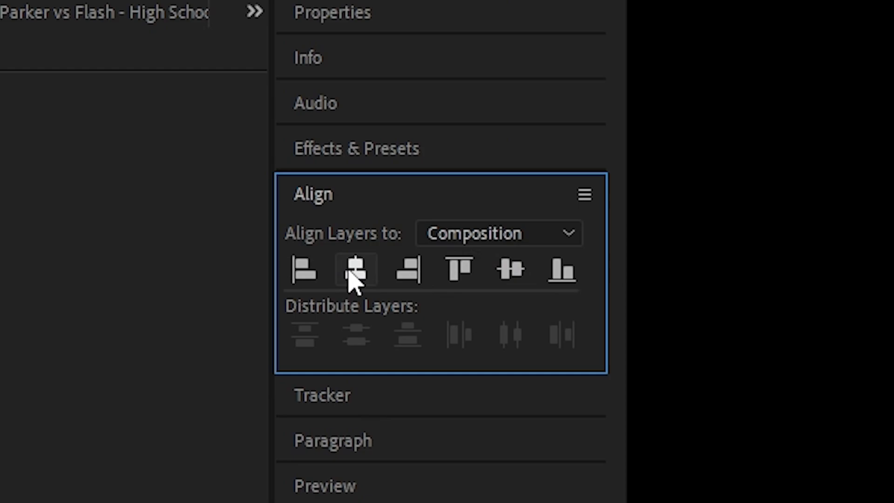
click(517, 269)
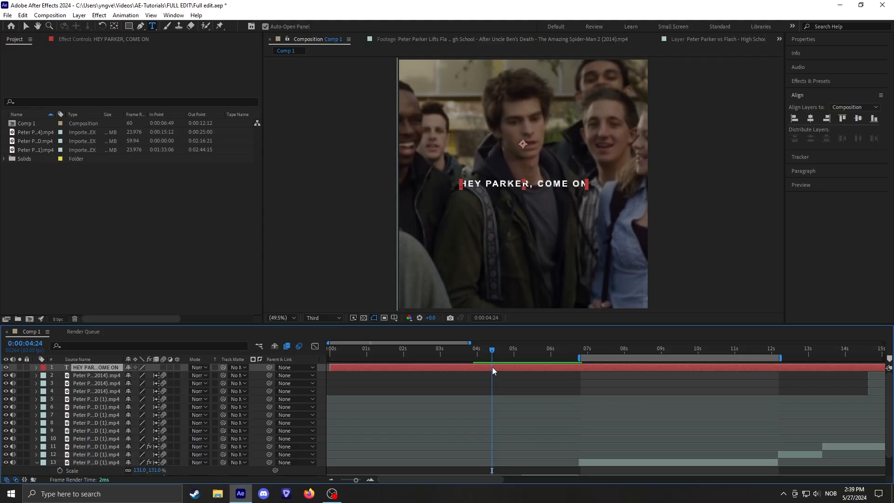
Split the HEY PARKER, COME ON text layer at 0:00:04:24 and delete the part before it
key(ctrl+shift+d)
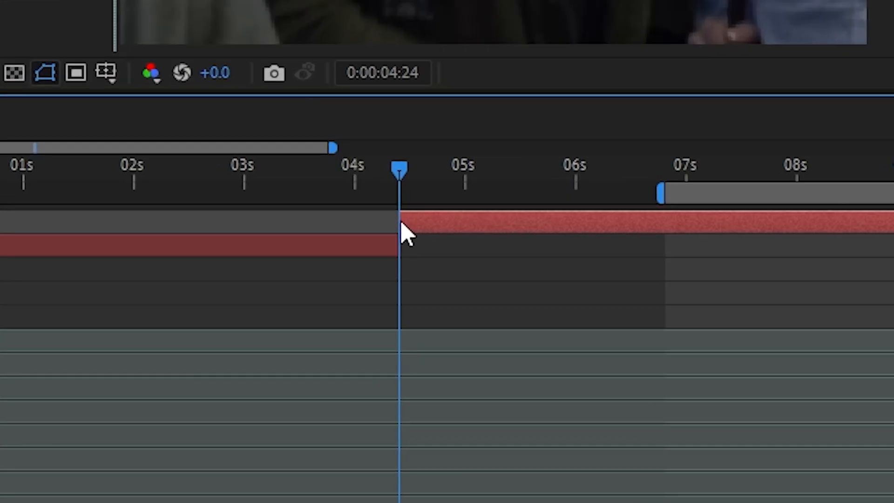
click(376, 239)
key(Delete)
click(426, 222)
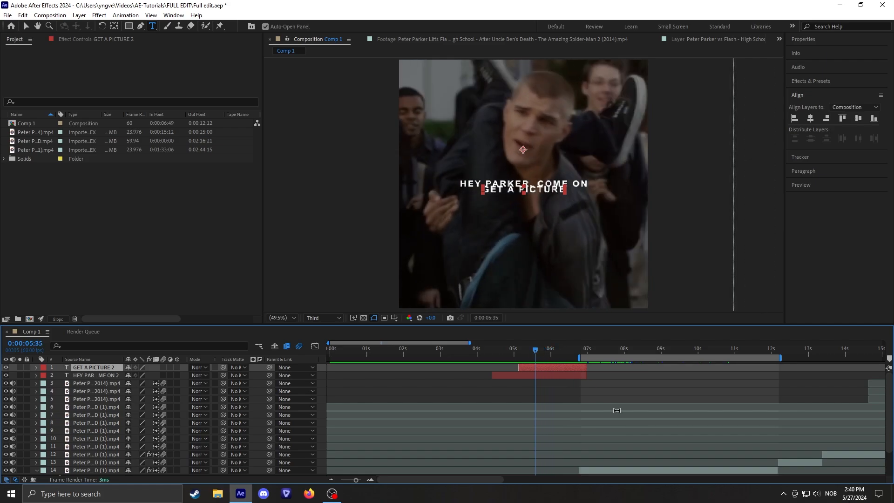
Return to 0:00:04:24 and apply the Deep Glow effect to the HEY PARKER, COME ON text layer
click(616, 332)
drag(506, 348, 492, 351)
click(504, 375)
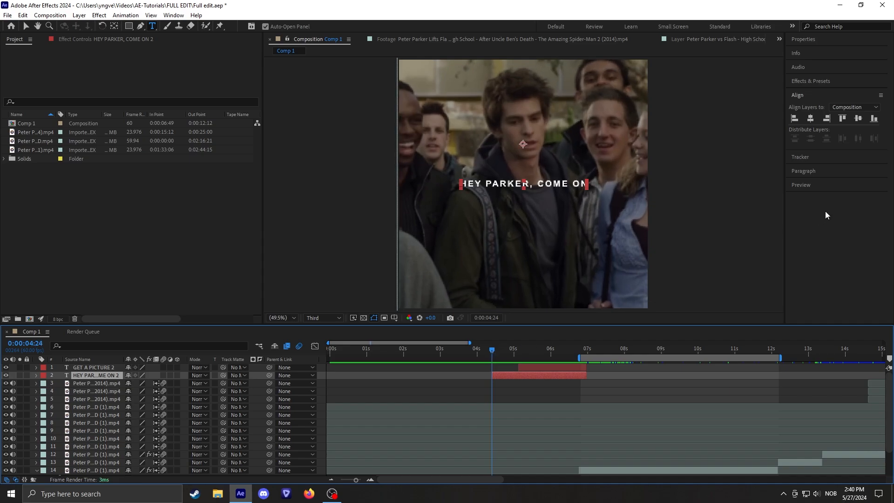
click(803, 96)
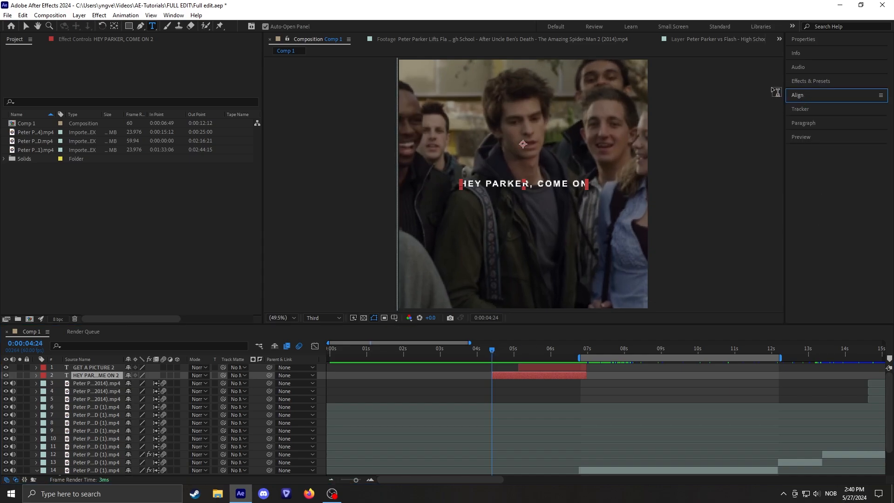
click(814, 83)
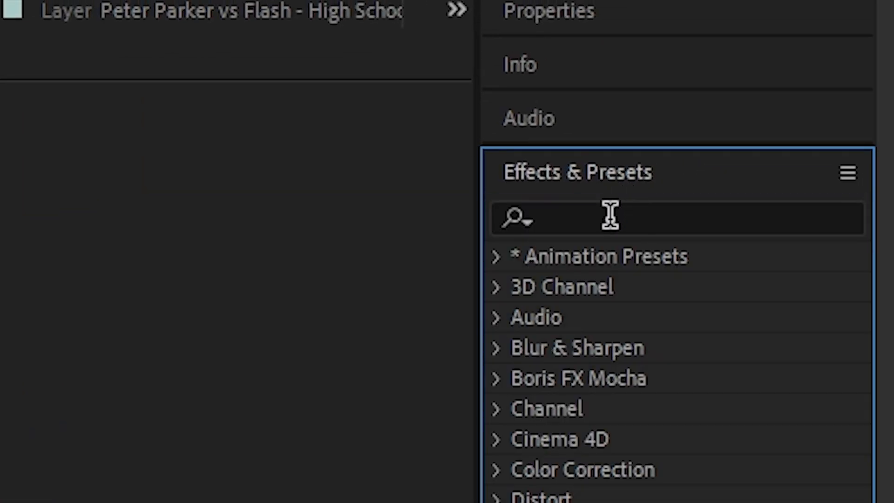
click(610, 215)
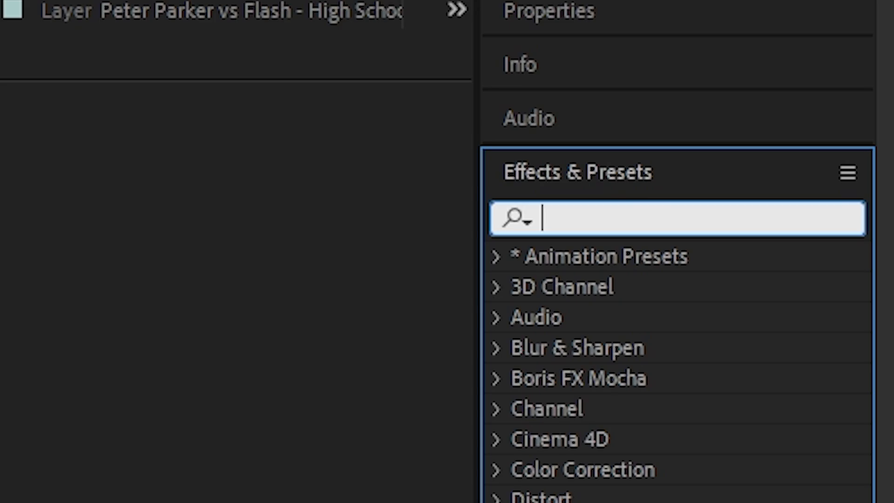
text(deep)
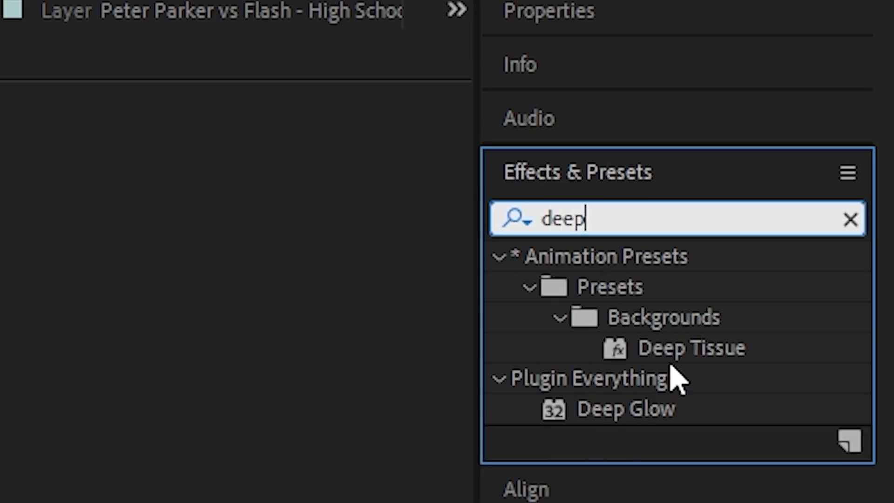
mouse_move(678, 414)
mouse_down()
mouse_move(678, 423)
mouse_move(684, 403)
mouse_up()
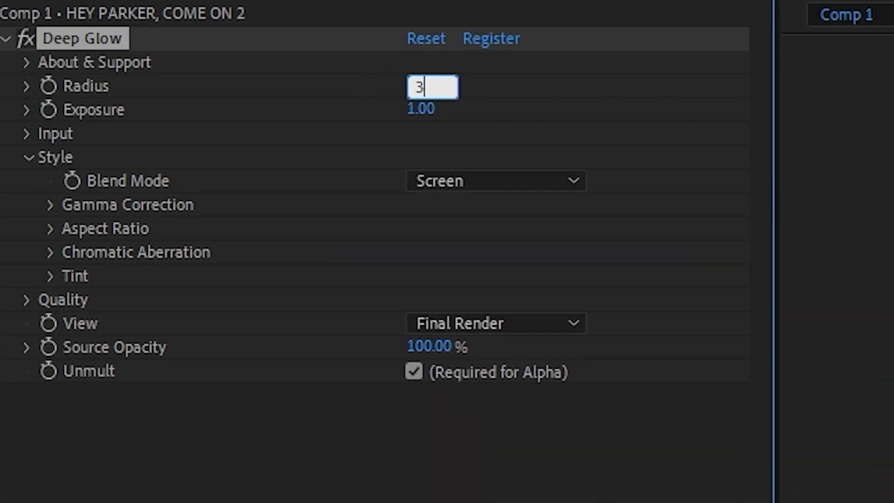
Set Deep Glow's Radius to 305 and its Exposure to 0.35
click(429, 110)
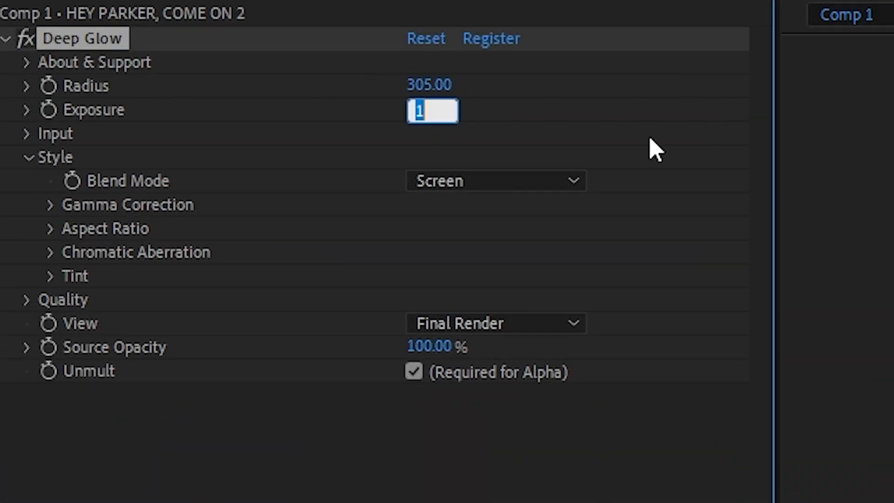
text(0.35)
key(Return)
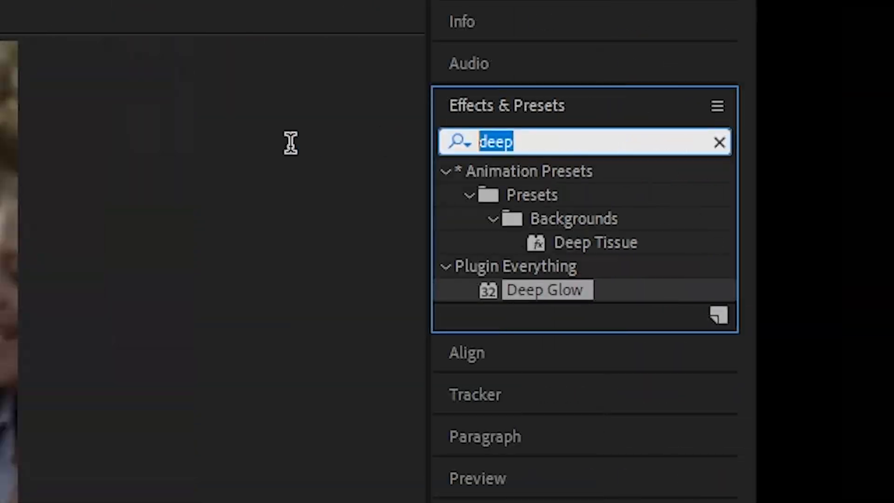
Apply a Drop Shadow effect to the same text layer with Opacity 100%, Distance 8 and Softness 5
key(BackSpace)
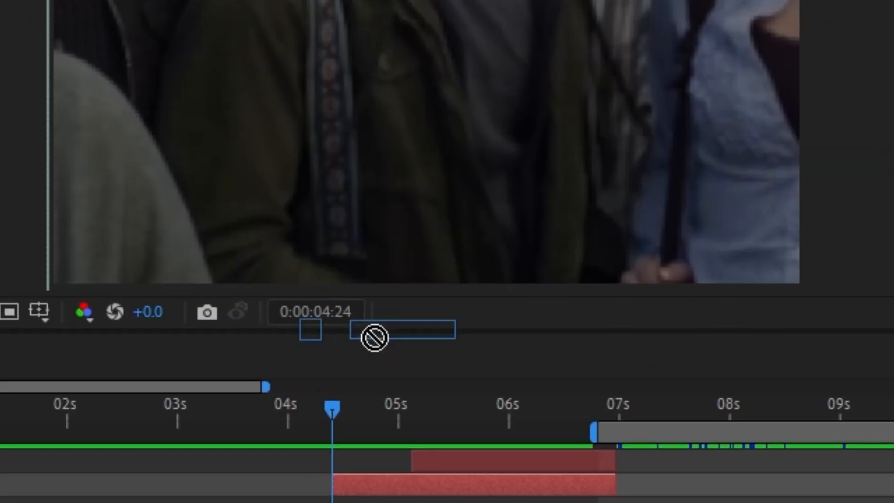
drag(375, 337, 369, 493)
drag(369, 493, 369, 493)
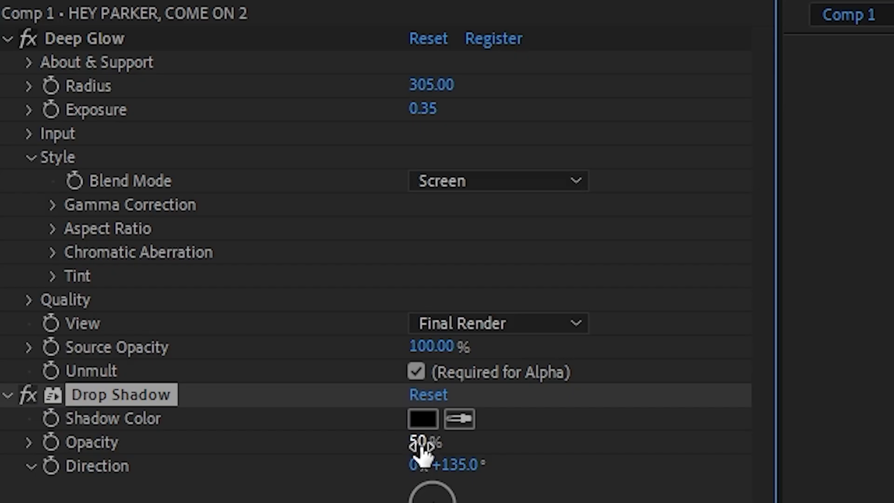
click(426, 443)
text(100)
click(419, 374)
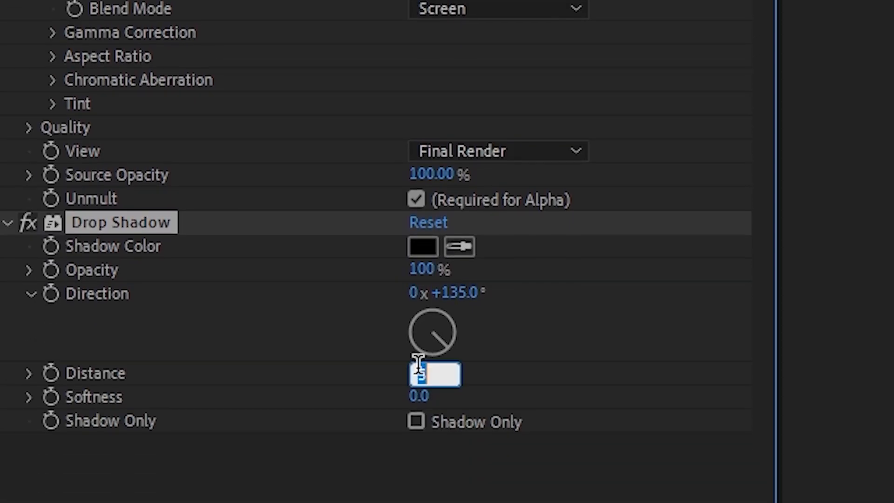
click(421, 396)
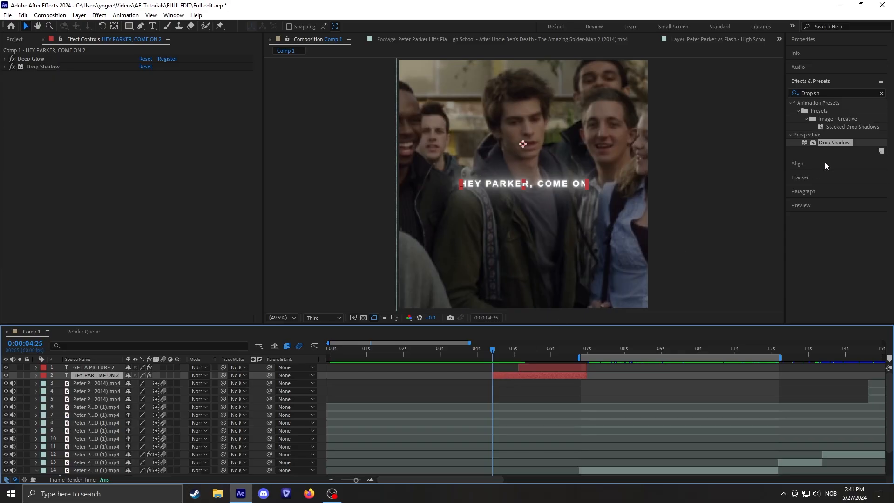
Find the Slow Fade On animation preset and apply it to the HEY PARKER, COME ON layer
click(830, 93)
key(ctrl+a)
text(slow)
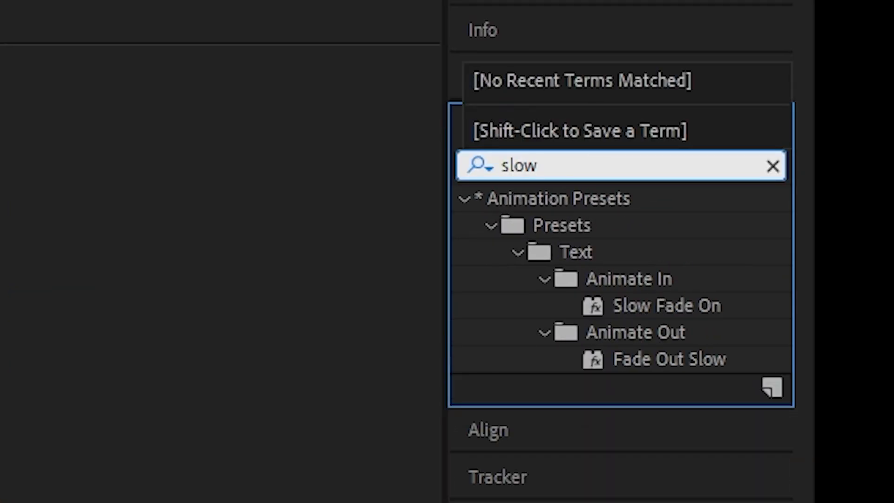
drag(730, 304, 395, 369)
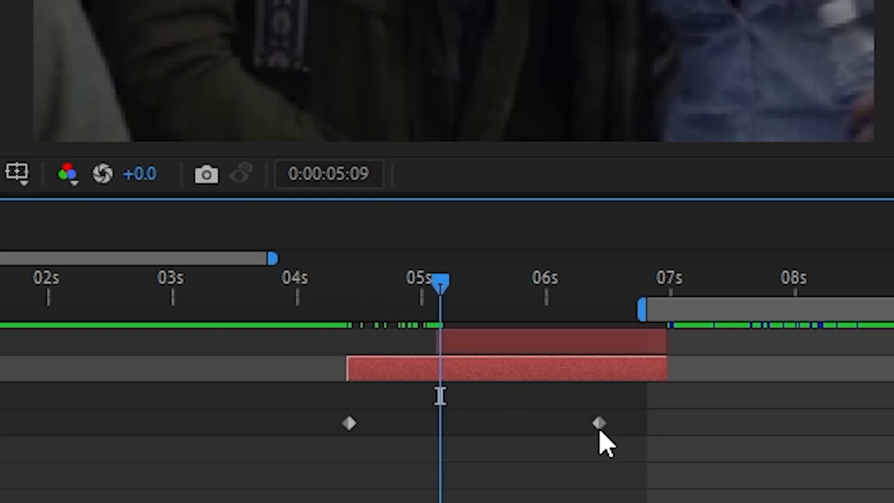
Move the fade-in's ending keyframe on the HEY PARKER, COME ON layer to about 0:00:05:10 and preview the faster fade
drag(599, 424, 443, 422)
click(412, 284)
drag(410, 279, 349, 279)
key(space)
key(space)
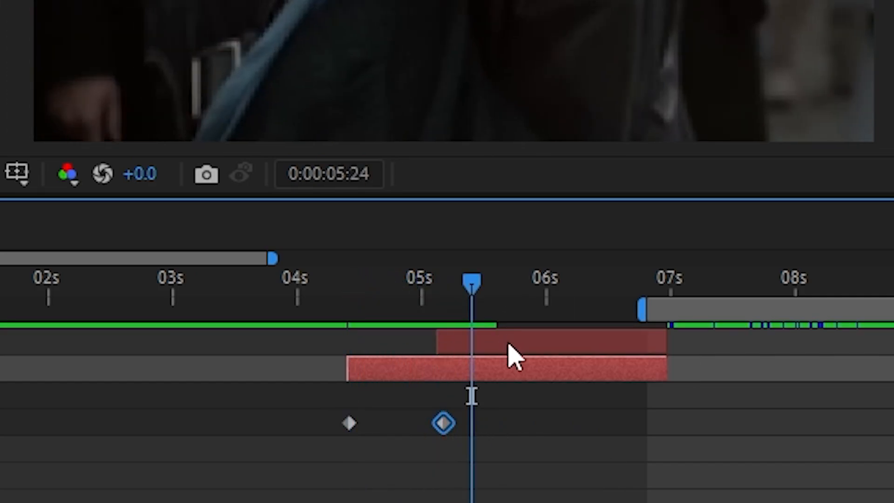
Move the ending fade-in keyframe of the GET A PICTURE text layer to about 0:00:05:40
click(509, 342)
click(442, 285)
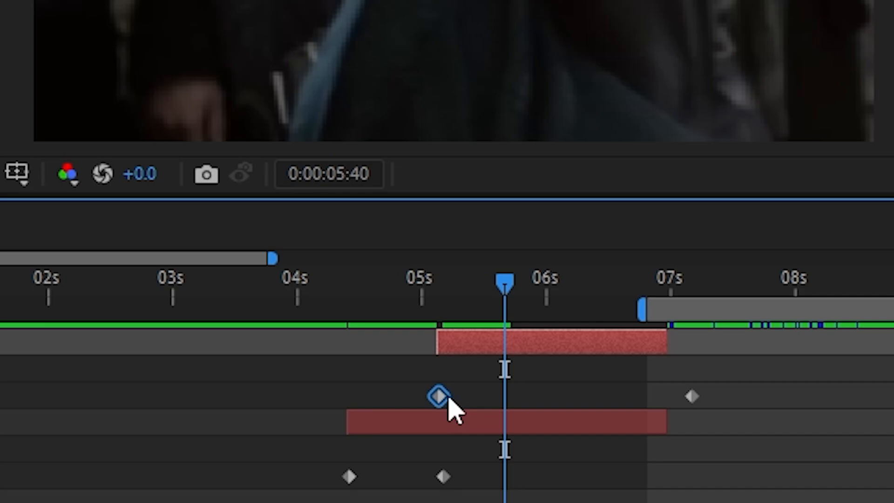
drag(448, 397, 509, 396)
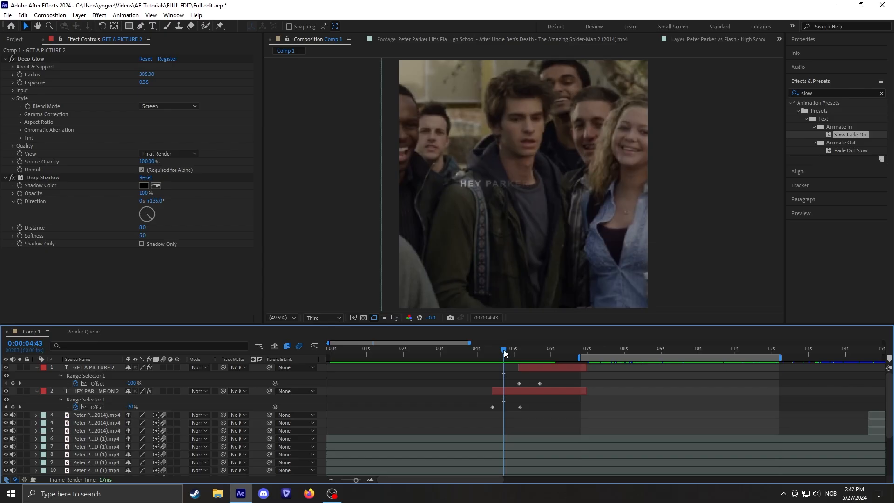
Apply the Fade Out Slow animation preset to the HEY PARKER, COME ON layer, starting shortly before 6 seconds
drag(504, 353, 524, 361)
drag(524, 361, 527, 361)
click(772, 119)
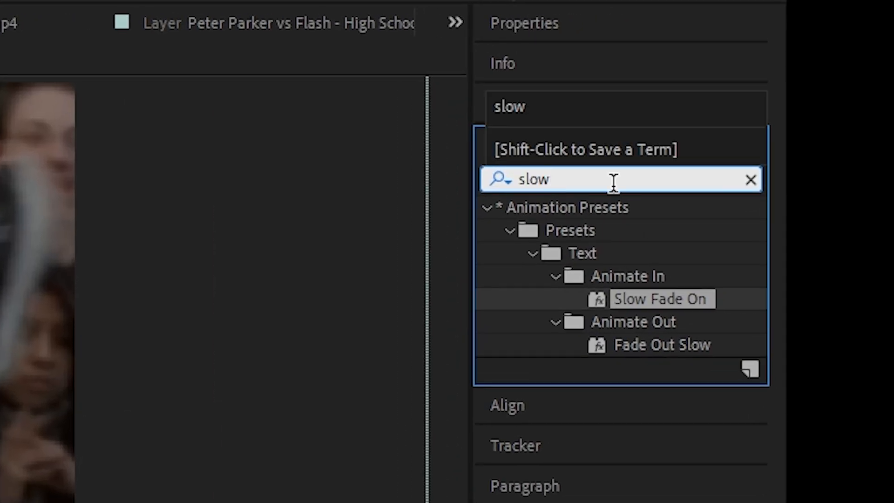
drag(649, 346, 559, 308)
Move the final fade-out Offset keyframe to about 0:00:06:56 at the text layer's end and preview the text animation
drag(750, 445, 666, 432)
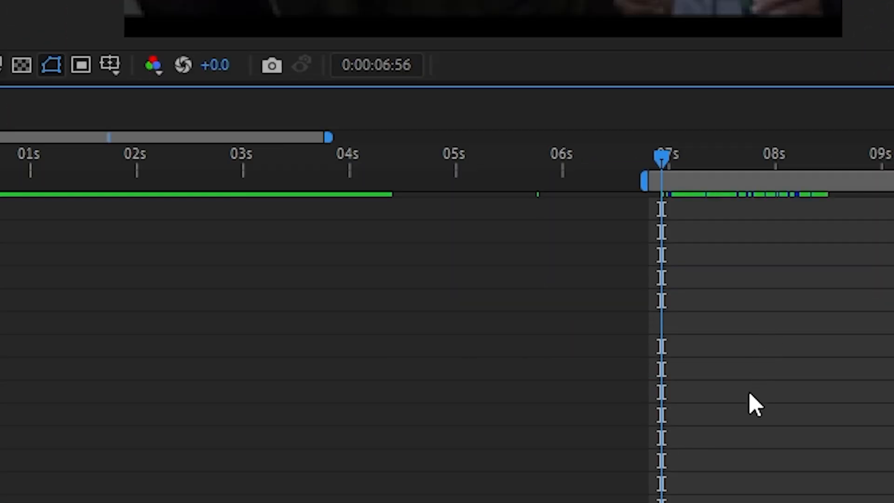
scroll(747, 419, down, 3)
drag(753, 417, 697, 409)
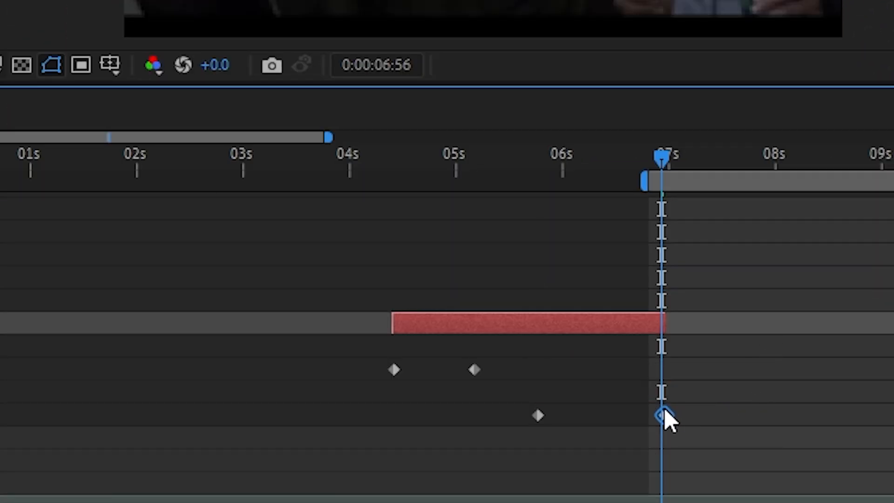
drag(659, 163, 433, 162)
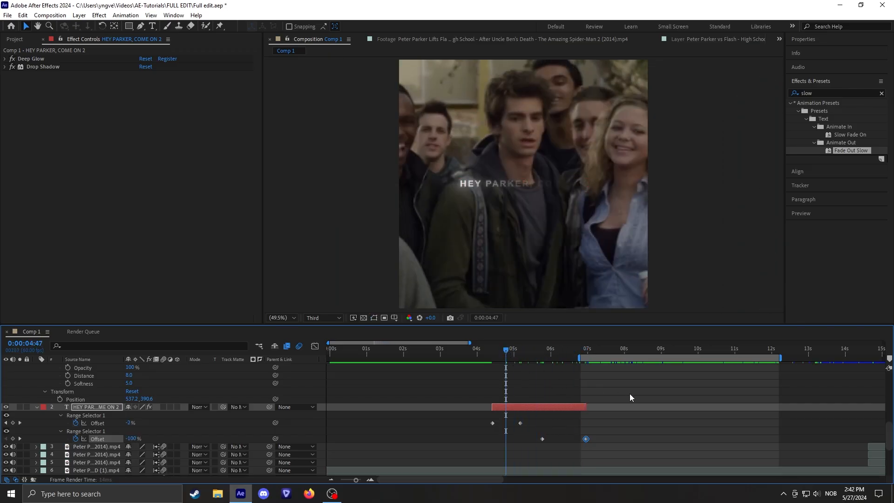
key(space)
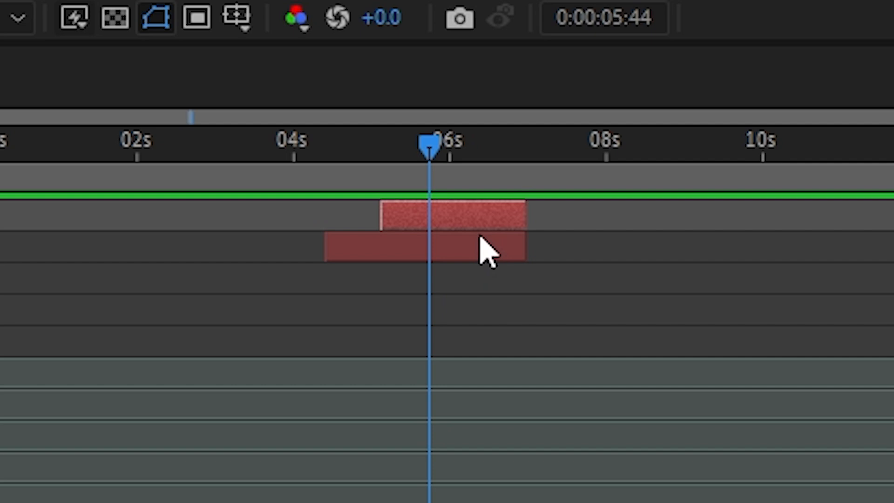
Duplicate the GET A PICTURE text layer, place the copy directly after the existing text layers, and play the preview
click(465, 225)
key(ctrl+d)
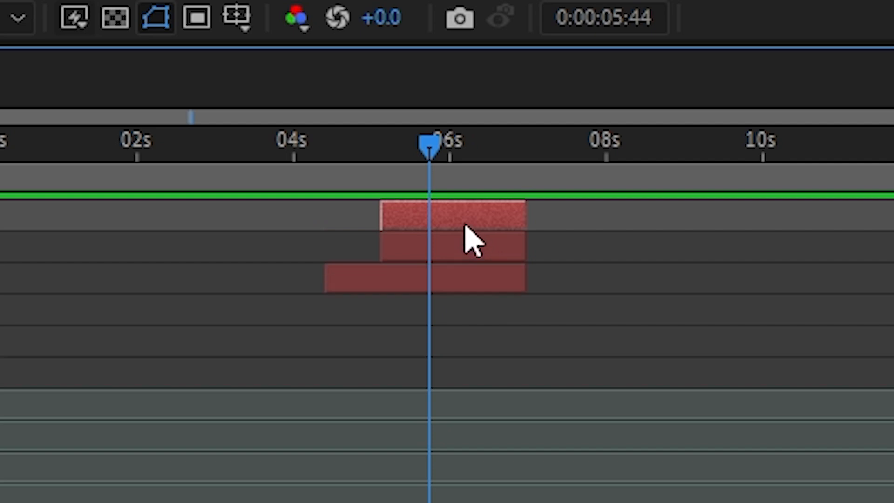
drag(466, 225, 609, 212)
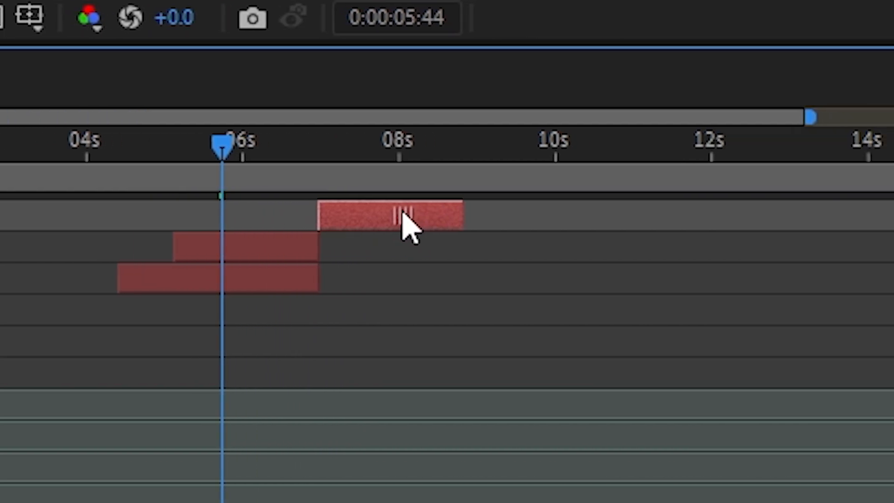
key(space)
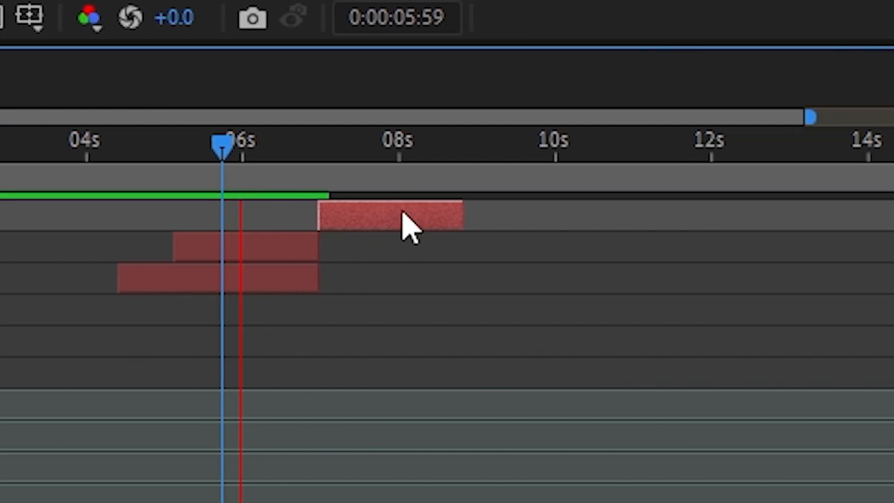
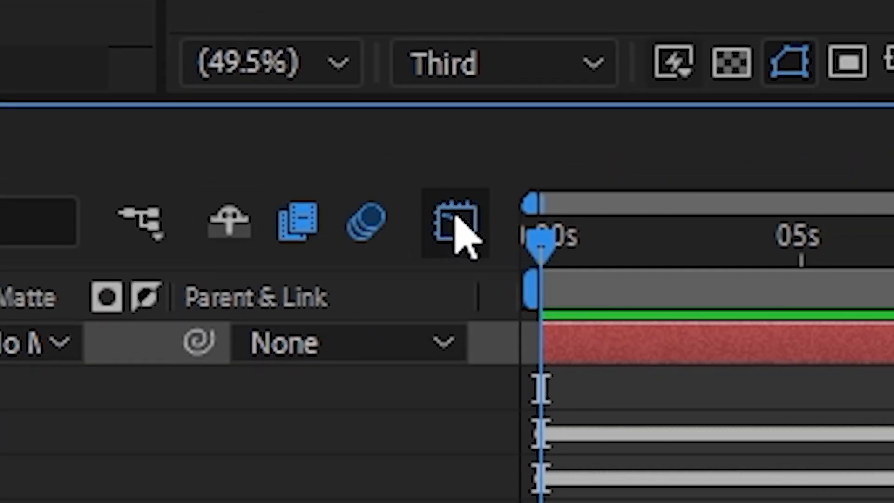
Show the audio amplitude curve in the Graph Editor and add composition markers 1 and 2 on the peaks at about 0:00:37:20 and 0:00:37:56
click(455, 225)
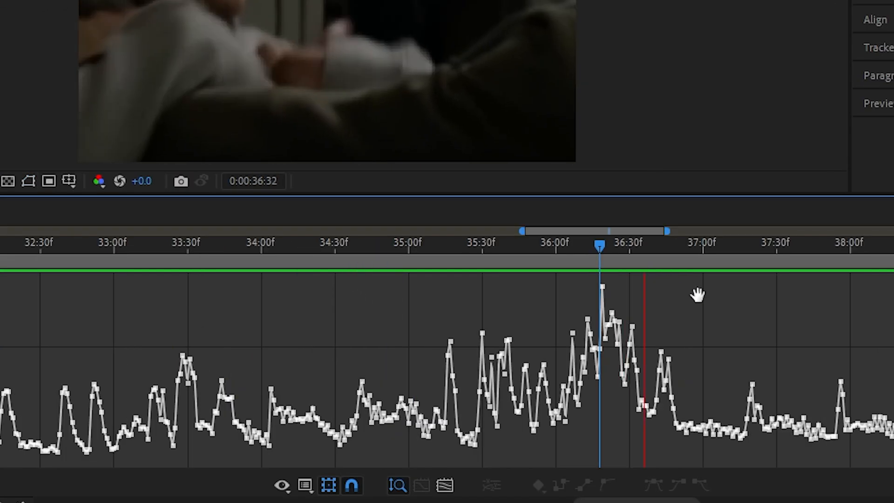
click(748, 251)
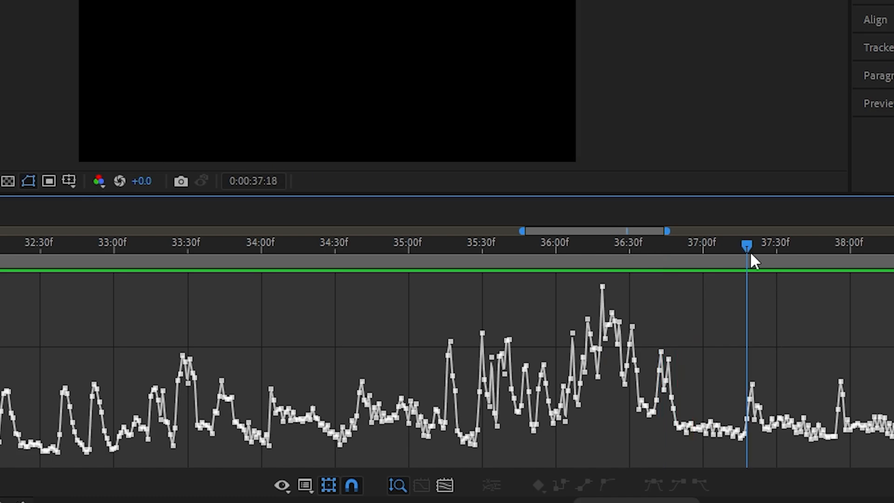
drag(628, 501, 673, 495)
drag(373, 242, 376, 240)
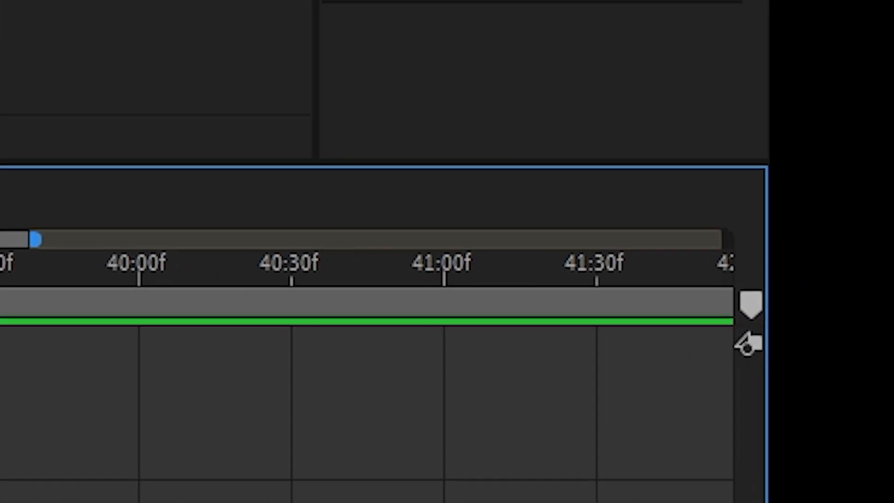
key(shift+1)
drag(456, 208, 439, 205)
key(Page_Up)
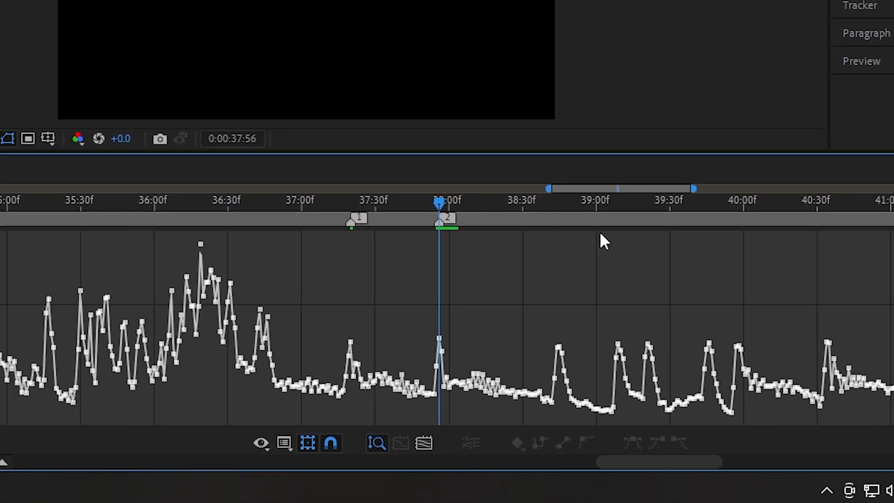
Place composition markers 3 to 6 on the next four audio peaks, between about 0:00:38:45 and 0:00:39:46
drag(569, 204, 558, 203)
key(shift+3)
mouse_move(644, 204)
mouse_down()
mouse_move(618, 204)
mouse_move(648, 204)
mouse_up()
key(shift+4)
key(shift+5)
drag(694, 203, 708, 203)
key(shift+6)
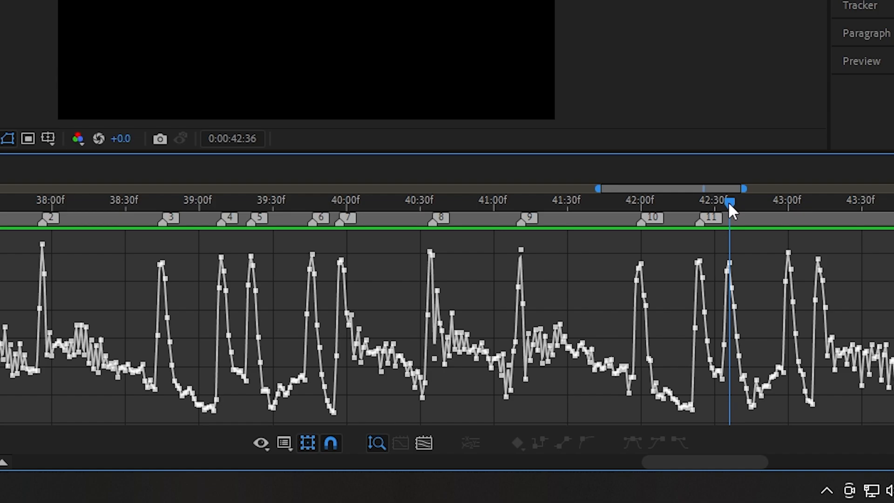
Continue adding a composition marker on each following audio peak, up to marker 22 at 0:00:47:04
key(KP_Multiply)
key(KP_Multiply)
key(KP_Multiply)
key(KP_Multiply)
key(KP_Multiply)
key(KP_Multiply)
key(KP_Multiply)
key(KP_Multiply)
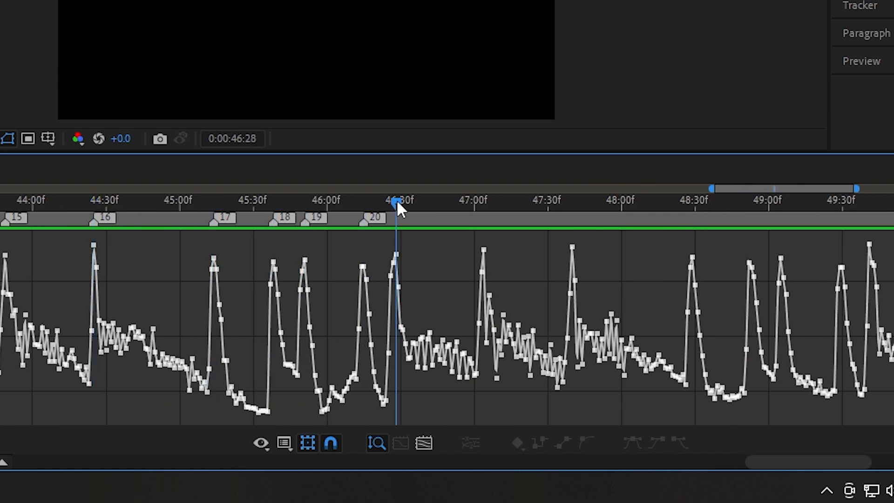
Return the timeline to layer bars and delete the red audio amplitude layer
key(shift+F3)
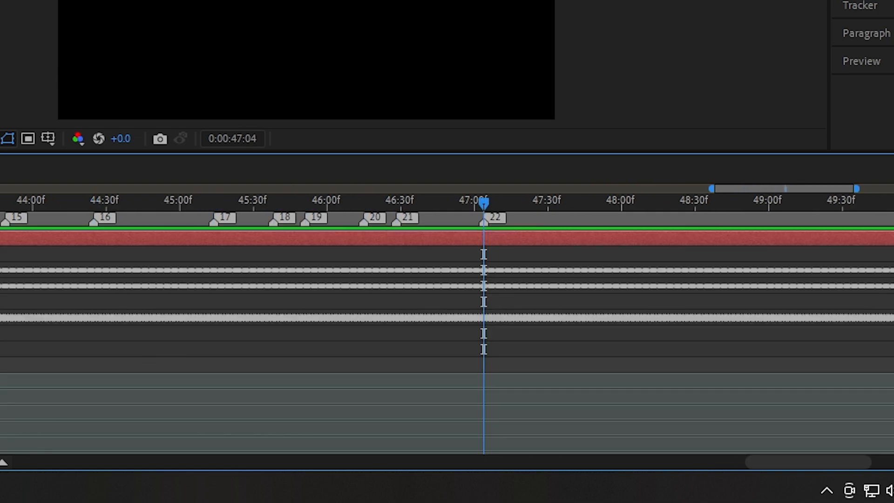
right_click(416, 236)
click(384, 237)
key(Delete)
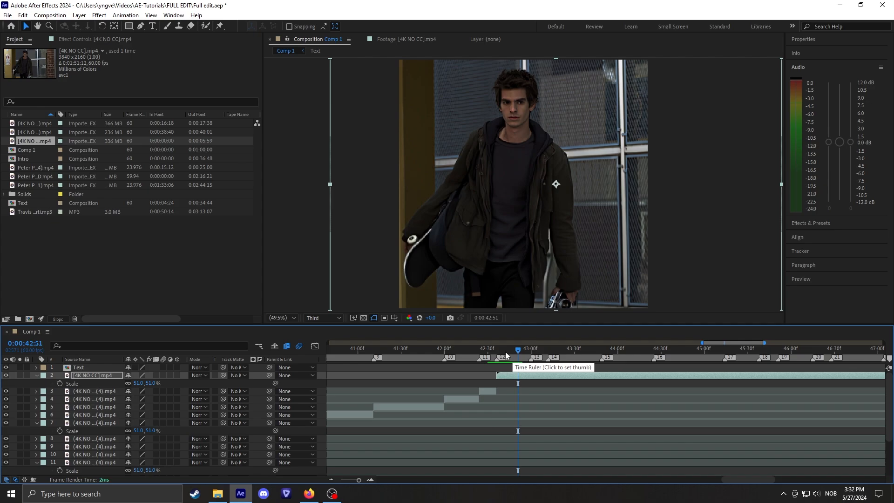
Preview the newest clip from 0:00:42:28, split it at marker 14 (0:00:43:12) and delete the remainder
click(485, 353)
key(space)
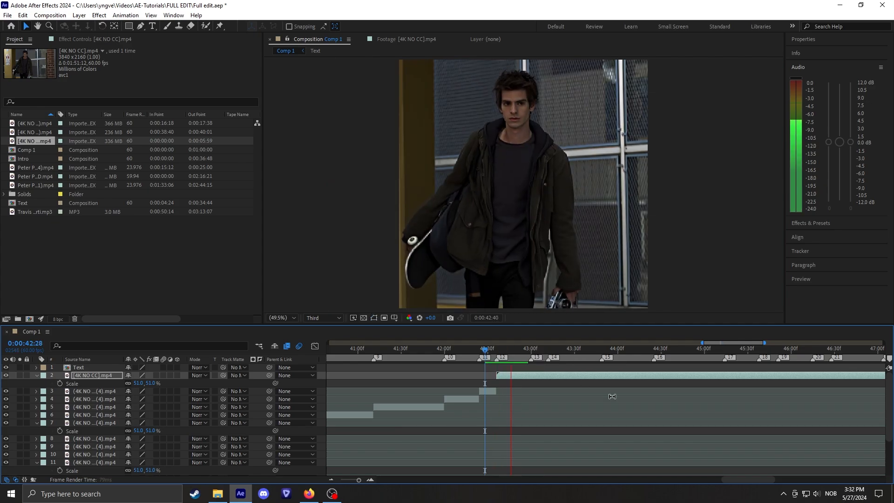
right_click(551, 359)
click(567, 392)
key(ctrl+shift+d)
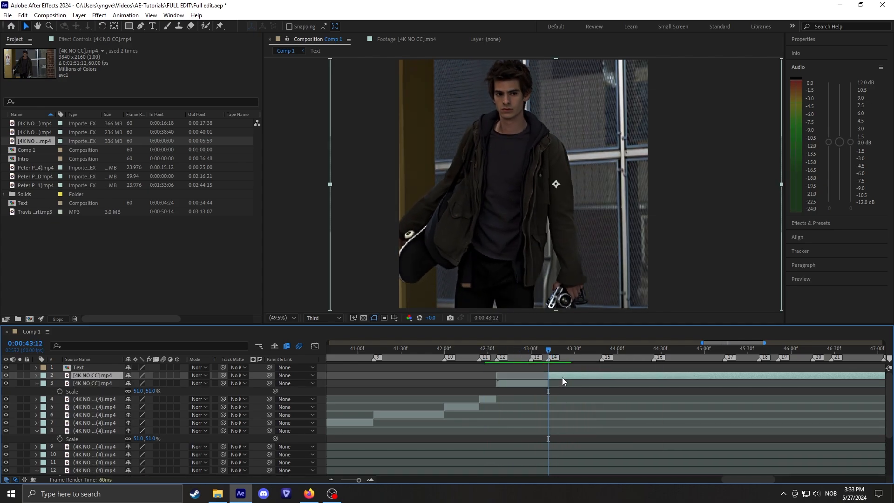
key(Delete)
Pre-compose the first clip after the intro as 1, moving all attributes into the new composition
click(330, 479)
click(330, 480)
click(330, 479)
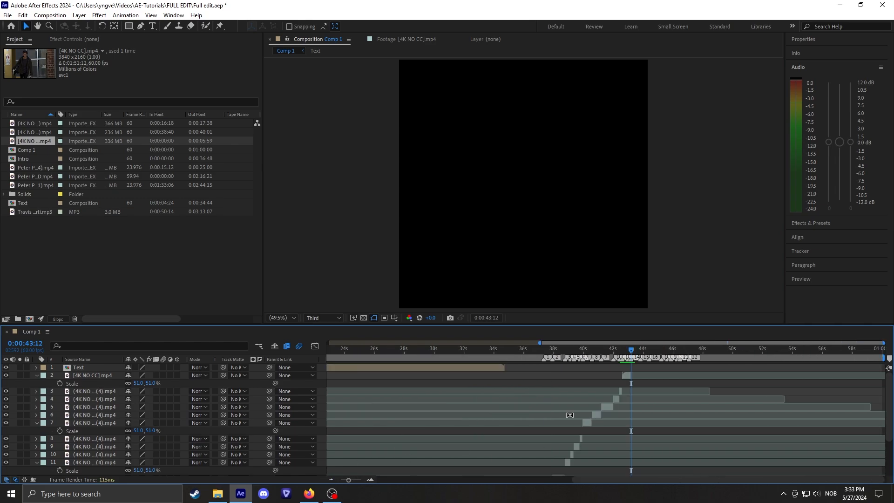
scroll(577, 448, down, 3)
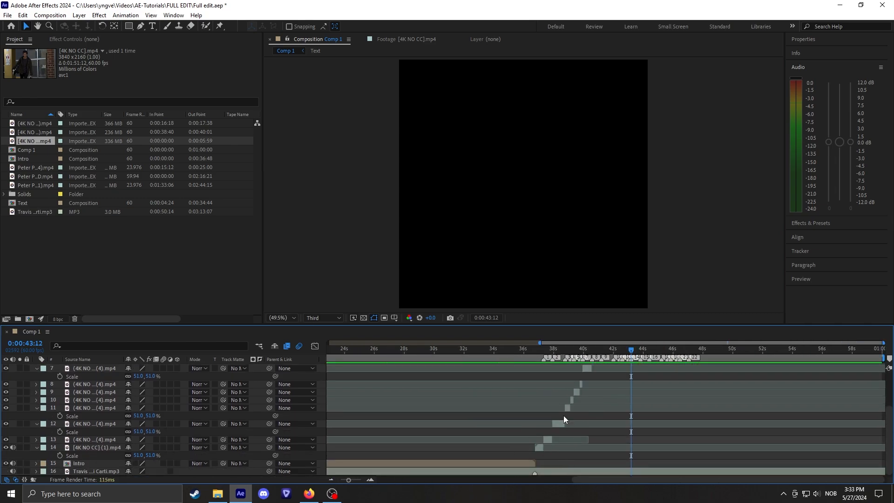
scroll(563, 415, up, 4)
scroll(625, 366, down, 4)
click(370, 480)
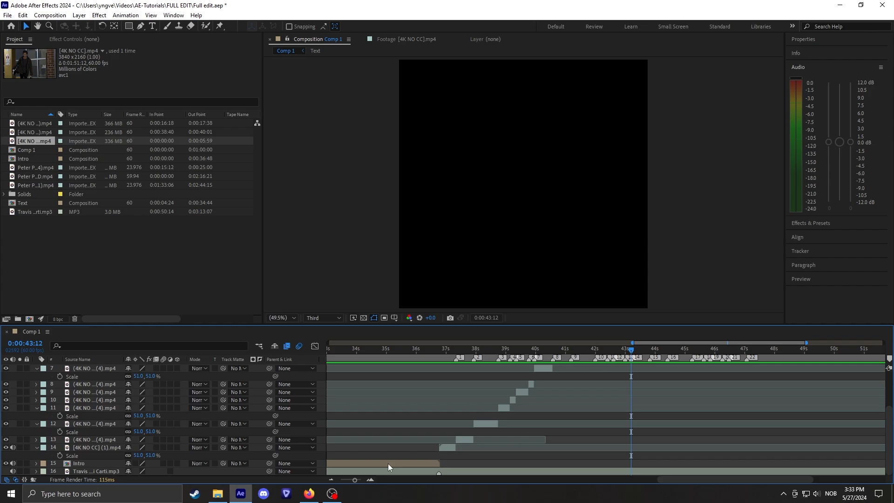
click(445, 447)
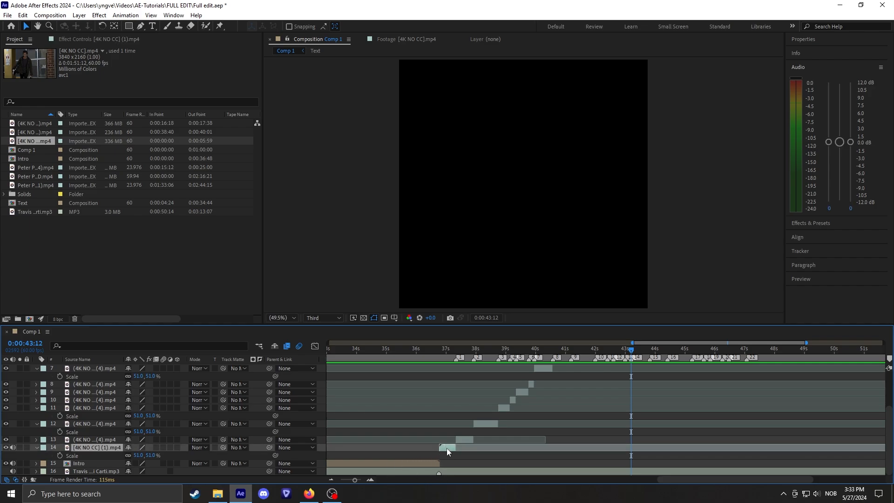
key(ctrl+shift+c)
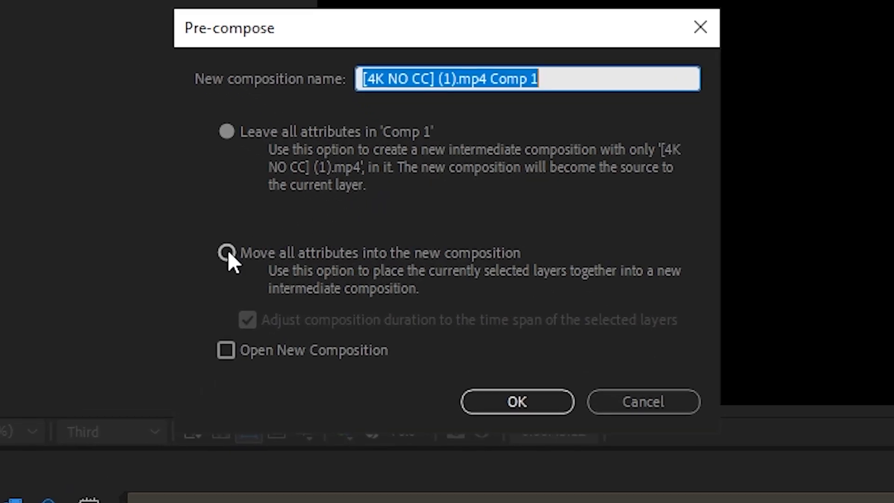
click(227, 253)
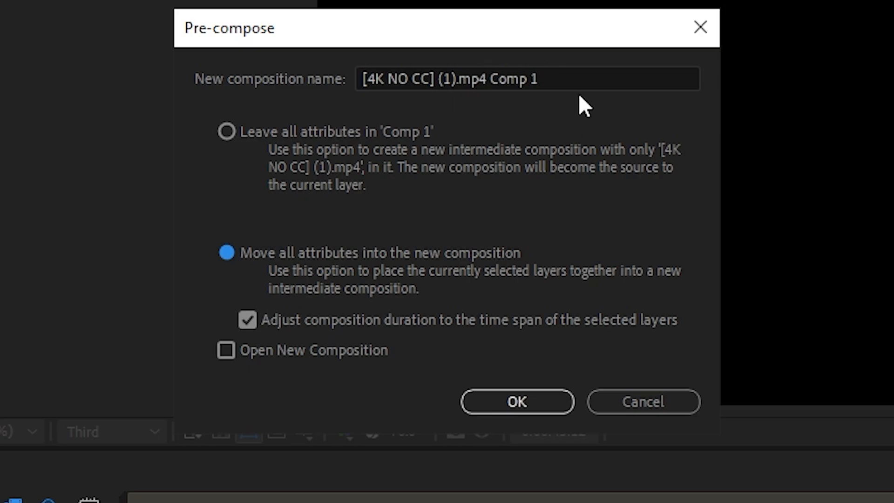
drag(577, 80, 316, 77)
text(1)
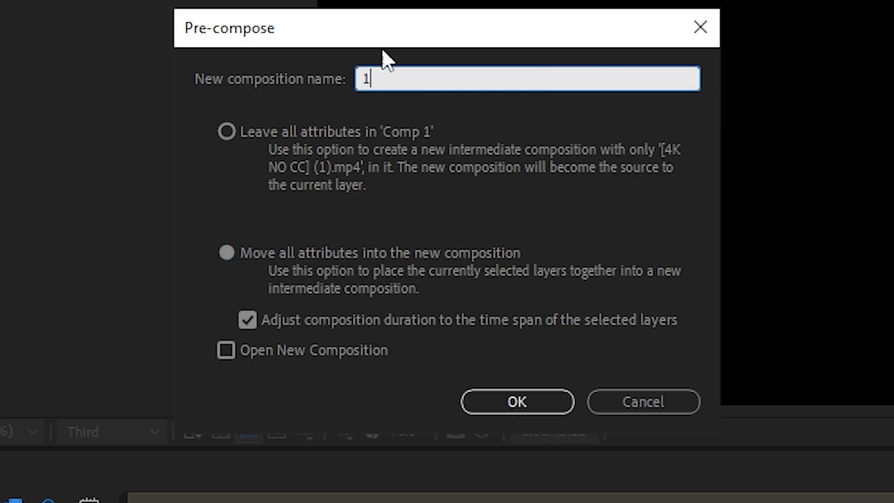
click(509, 402)
Pre-compose the second and third clips separately as 2 and 3, with all attributes moved into the new compositions
click(463, 445)
key(ctrl+shift+c)
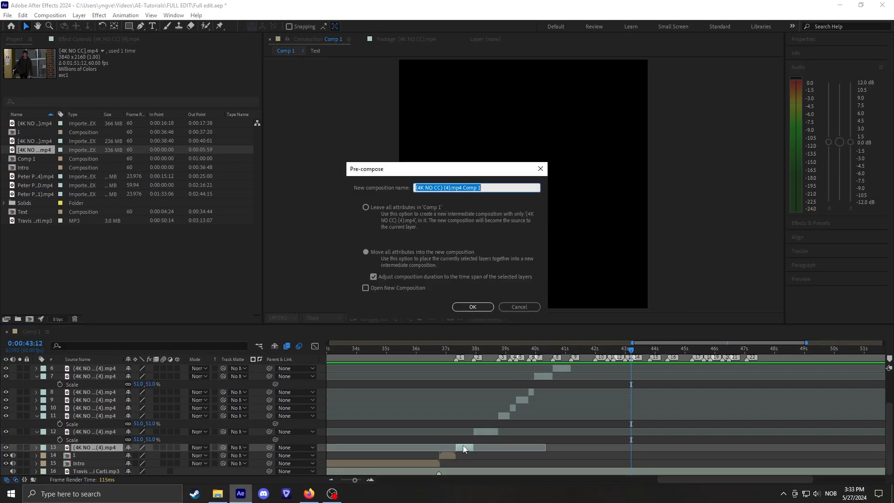
text(2)
click(472, 307)
click(485, 431)
key(ctrl+shift+c)
text(3)
click(472, 307)
Pre-compose the remaining clips one by one into their own numbered compositions, up to 14
text(6)
click(473, 306)
click(531, 408)
key(ctrl+shift+c)
text(7)
click(472, 307)
click(543, 393)
key(ctrl+shift+c)
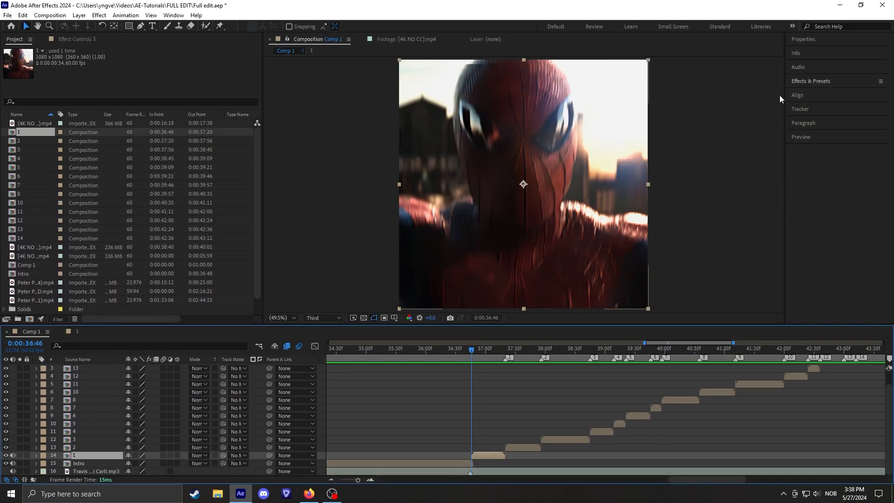
Search the effects for twixtor and apply Twixtor Pro to the clip 1 layer
click(804, 77)
click(814, 91)
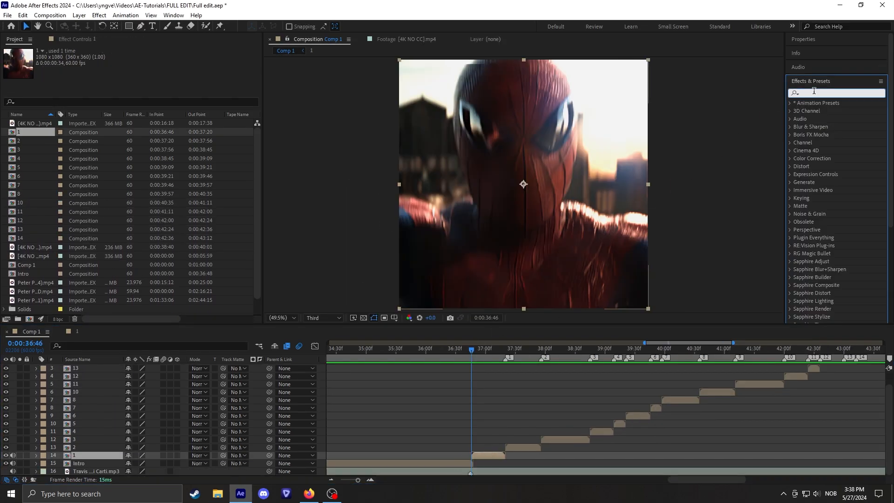
text(twixtor)
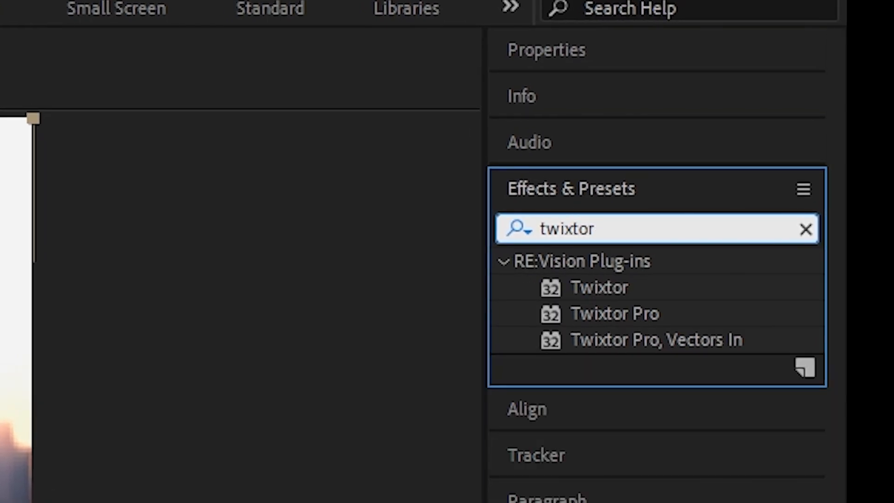
drag(630, 322, 329, 389)
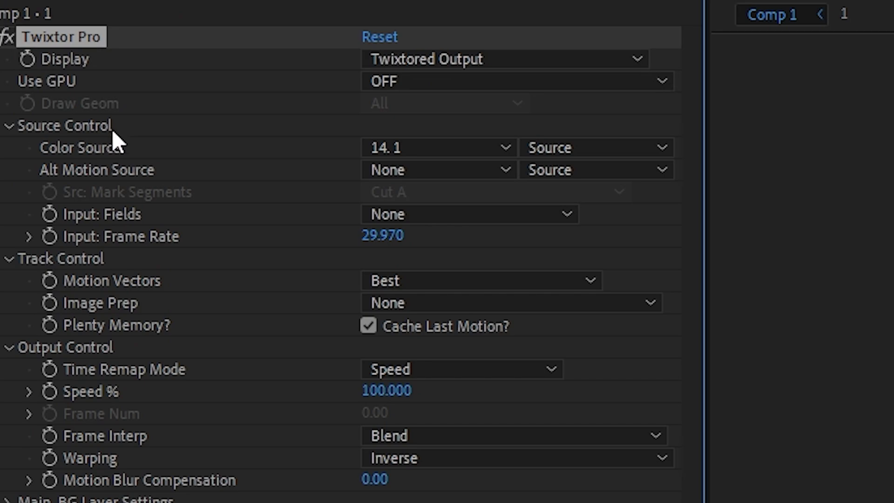
Set Twixtor Pro's Use GPU to "ON if GPU supported, CPU otherwise" and its input frame rate to 60
click(433, 82)
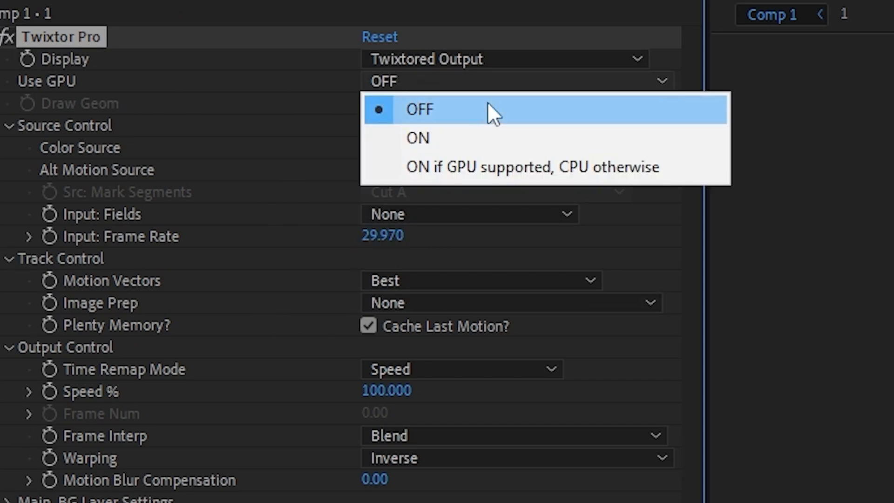
click(516, 168)
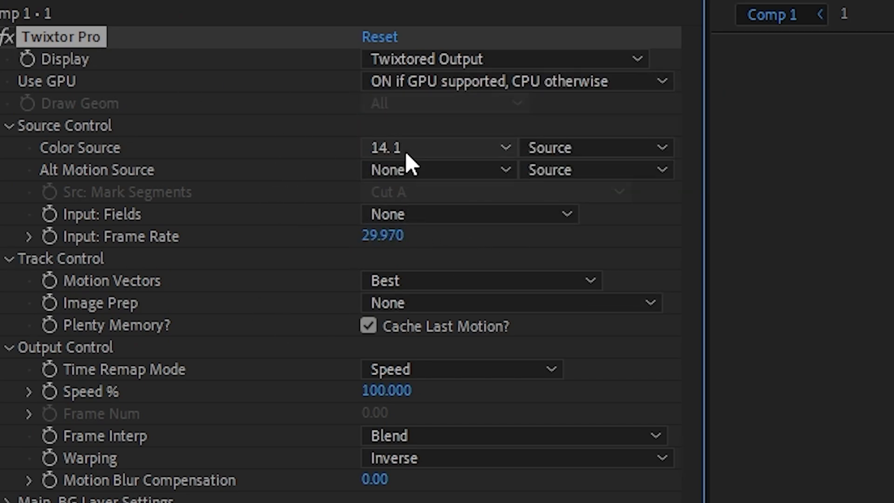
click(395, 235)
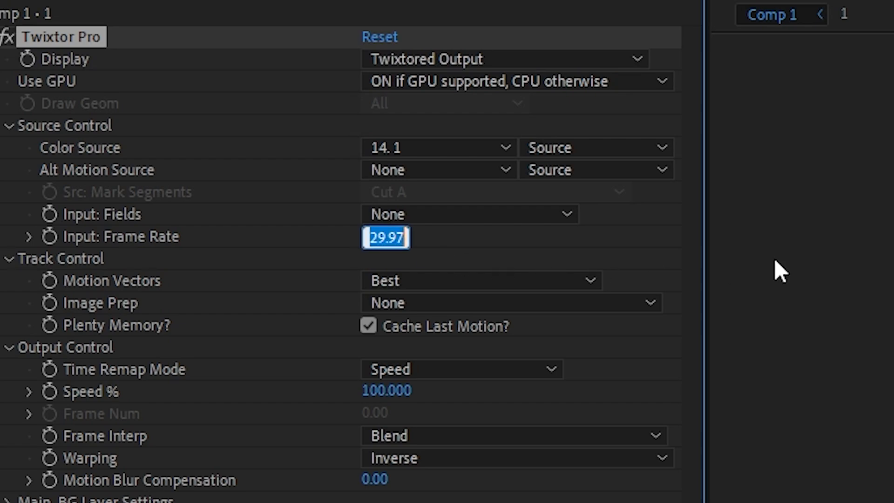
key(Return)
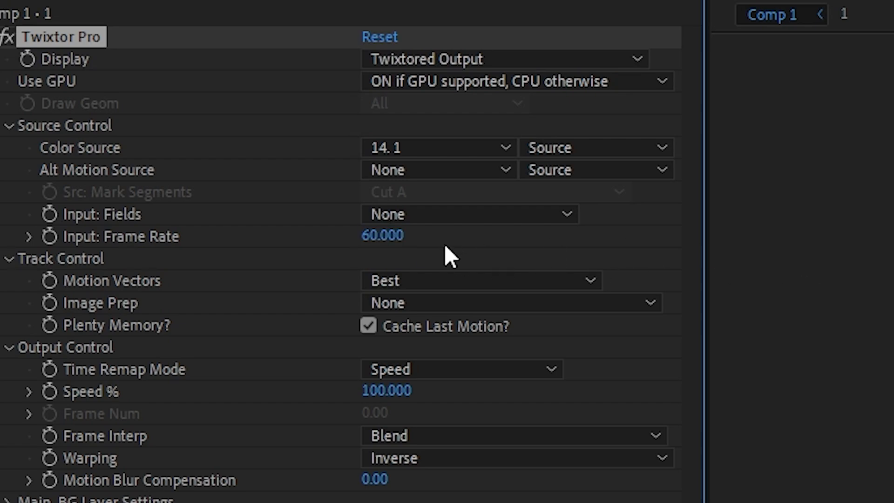
Set Twixtor Pro's Image Prep to Contrast/Edge Enhance, Frame Interp to Motion Weighted Blend and Warping to Inverse w/ Smart Blend
click(427, 303)
click(593, 368)
click(492, 440)
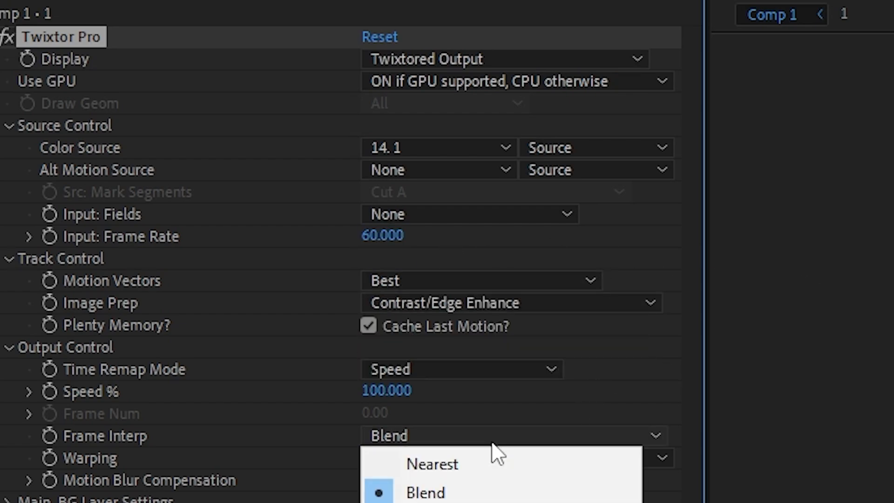
click(481, 372)
click(448, 311)
click(451, 359)
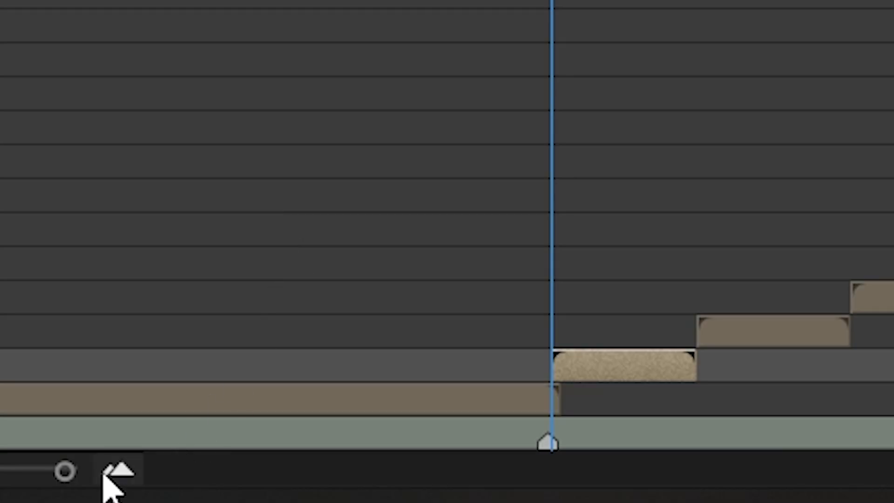
Enable keyframing for Twixtor Pro's Speed % at the start of clip 1 and set the value to 230
click(104, 474)
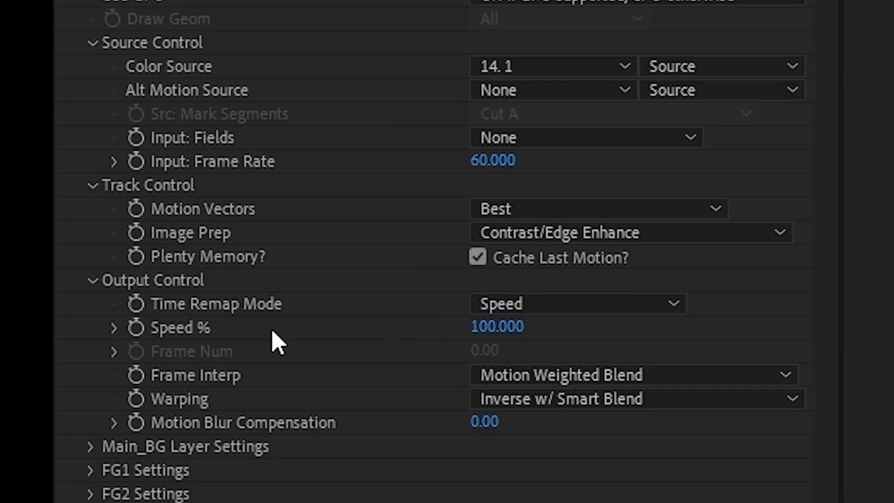
click(136, 328)
click(506, 331)
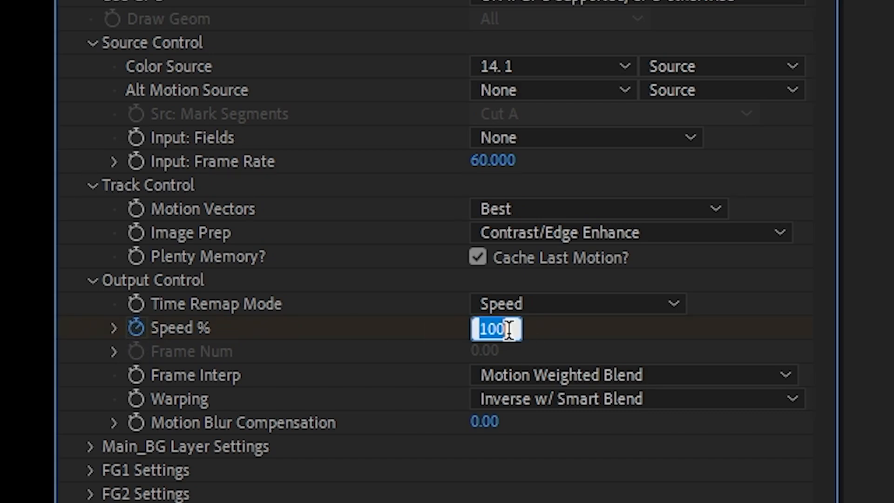
text(230)
key(Return)
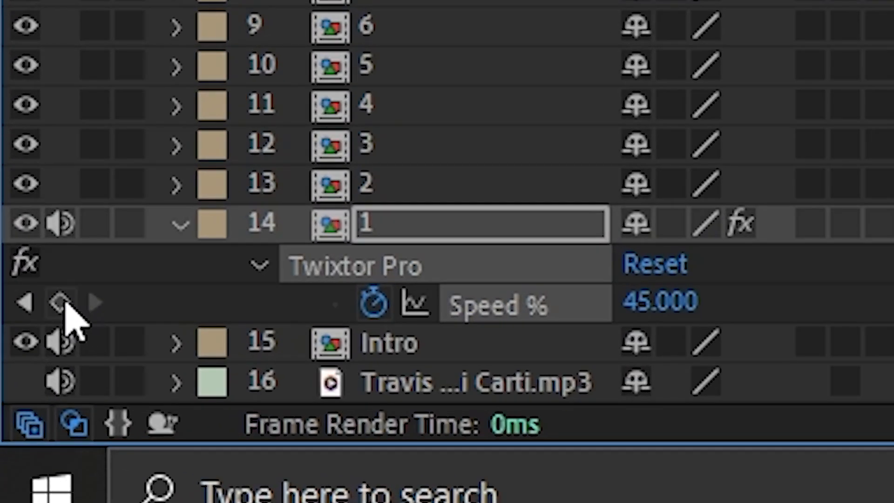
Add a Speed % keyframe of 230 at the end of clip 1 and select all three Speed % keyframes
click(13, 456)
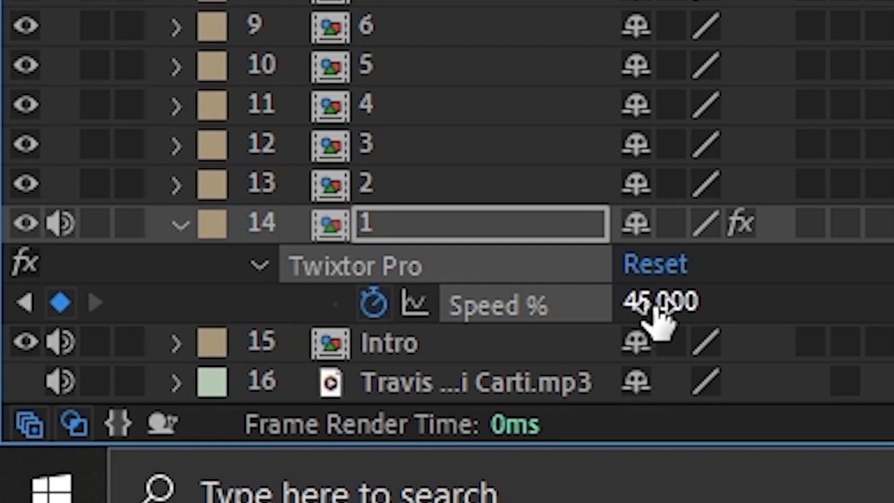
click(133, 456)
text(230)
key(Return)
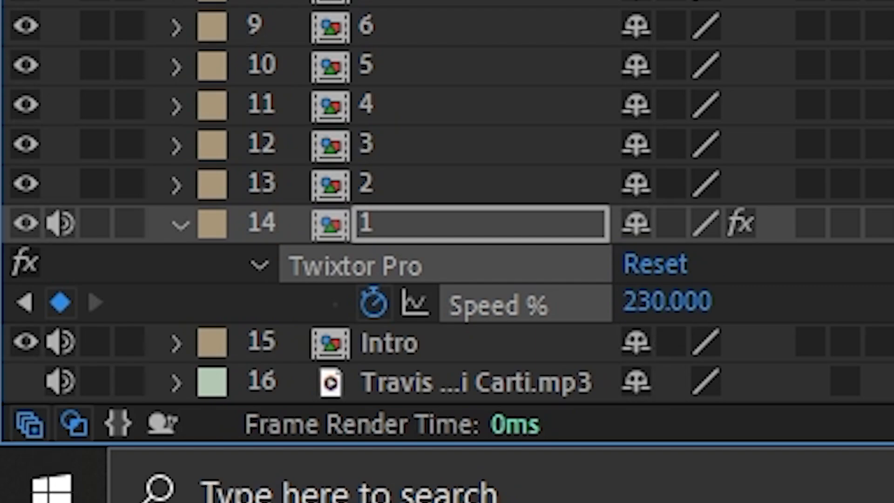
drag(832, 409, 213, 393)
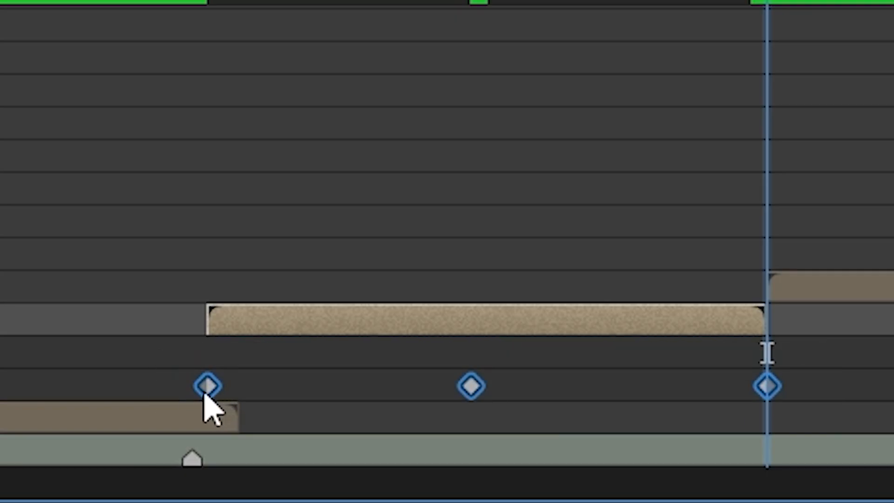
Apply Easy Ease to the three selected Speed % keyframes of clip 1
right_click(205, 394)
mouse_move(389, 387)
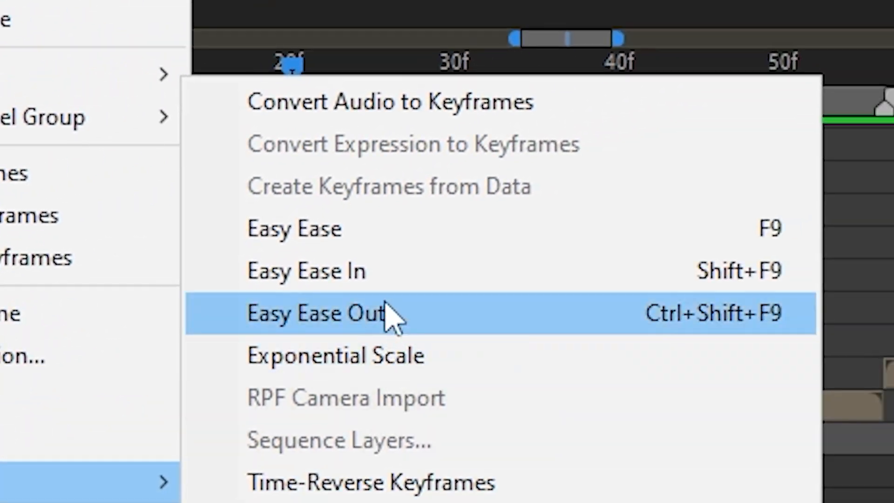
click(372, 238)
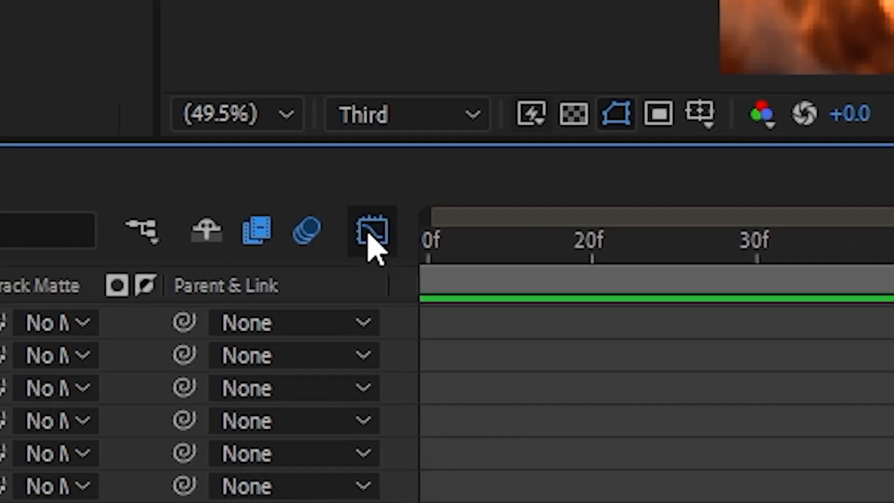
Shape clip 1's Speed % graph into a U curve with steep ends and extended middle keyframe handles, and preview the ramp
click(371, 232)
key(=)
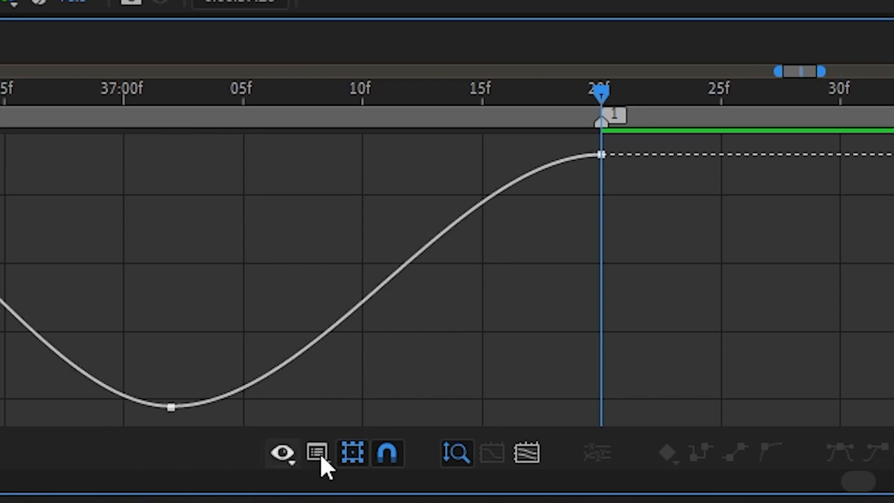
drag(866, 490, 861, 491)
click(27, 155)
drag(153, 154, 57, 387)
click(837, 155)
drag(694, 155, 813, 389)
click(408, 407)
drag(279, 405, 240, 401)
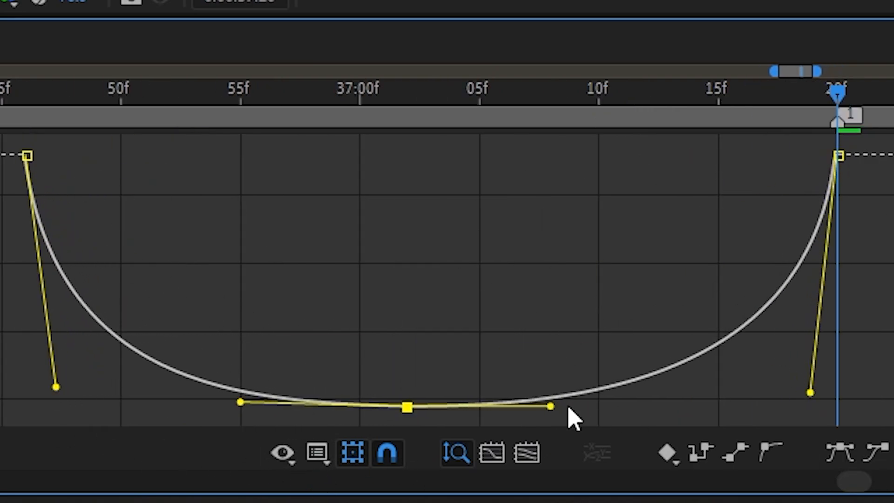
drag(551, 406, 583, 406)
click(312, 93)
key(space)
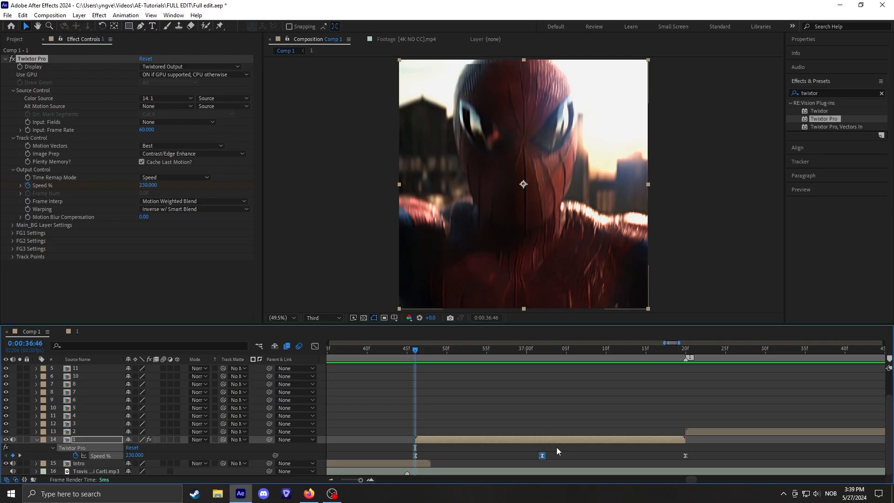
Copy the Twixtor Pro effect with its Speed % keyframes from clip 1 and paste it at the start of clip 2
drag(712, 457, 376, 439)
drag(739, 461, 397, 446)
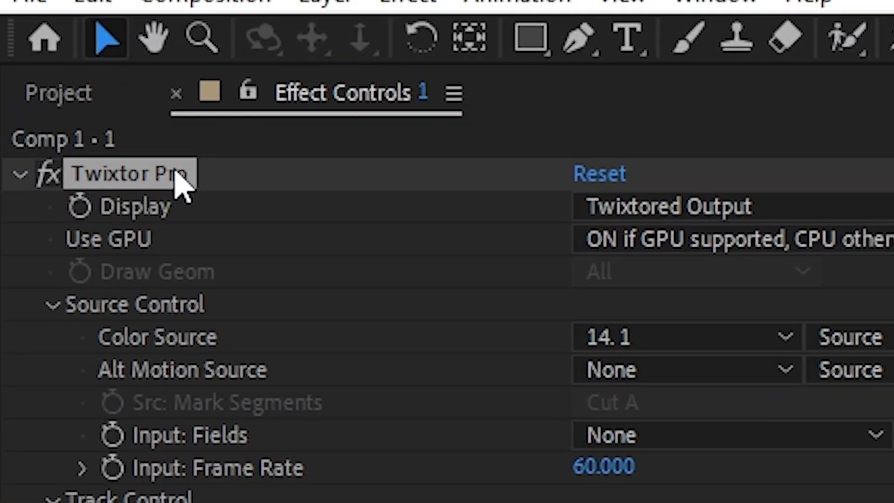
click(179, 185)
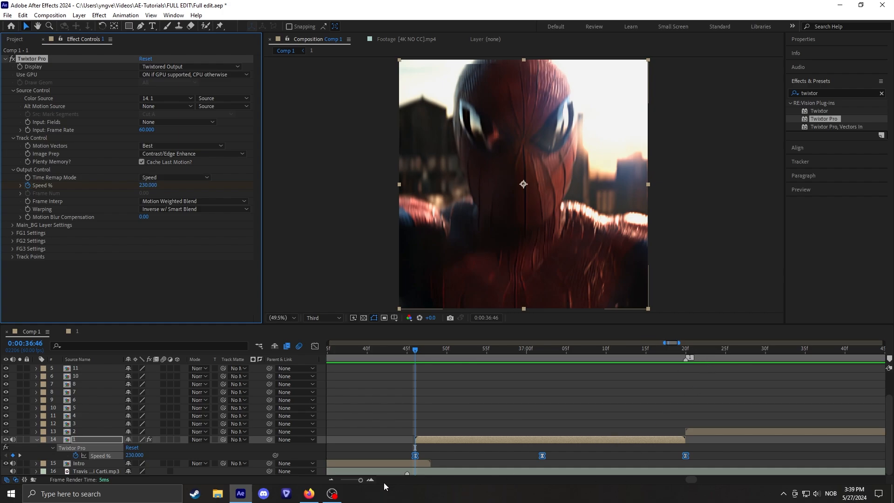
click(332, 479)
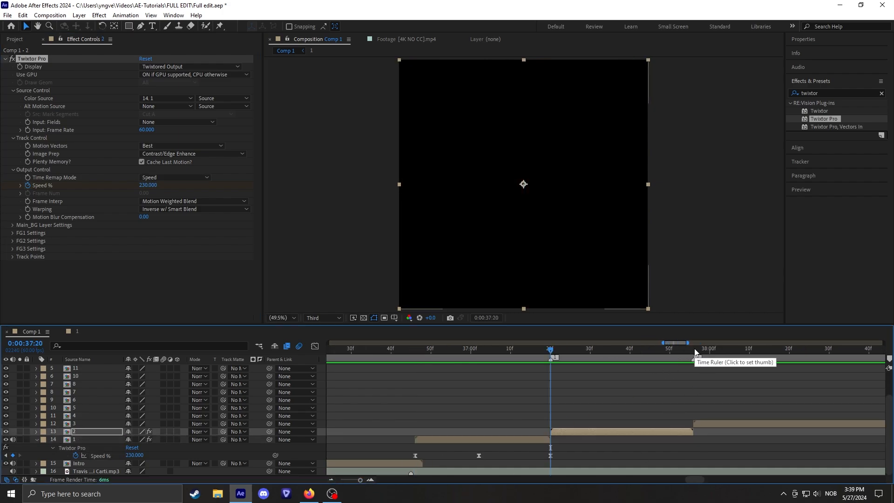
key(ctrl+v)
Move clip 2's last Speed % keyframe to the clip's end, set Twixtor Pro's Color Source to 13. 2 and preview
click(693, 348)
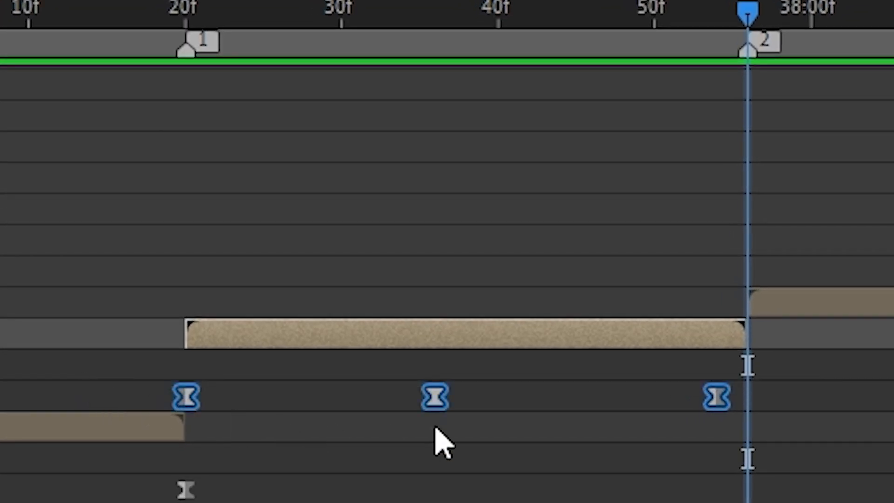
drag(708, 403, 743, 399)
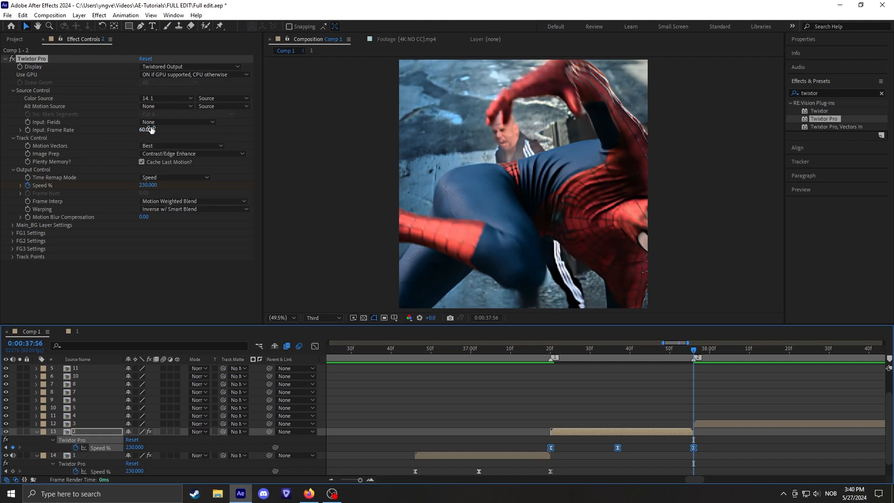
click(151, 99)
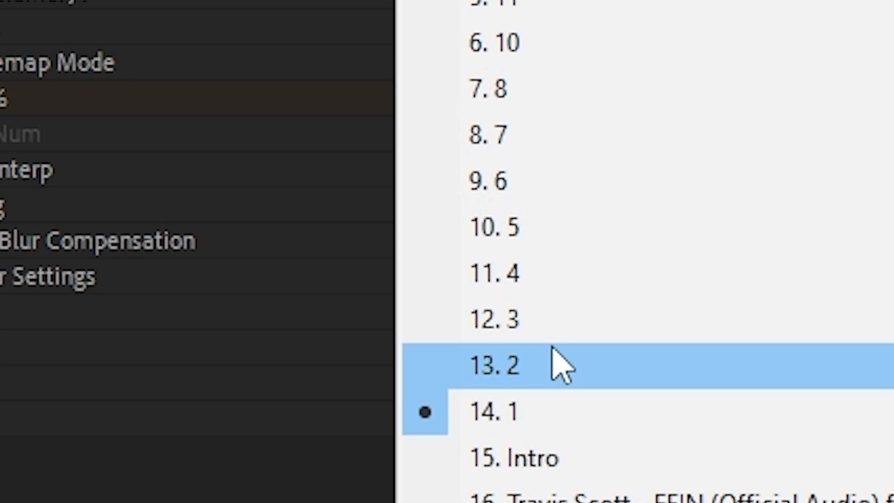
click(560, 368)
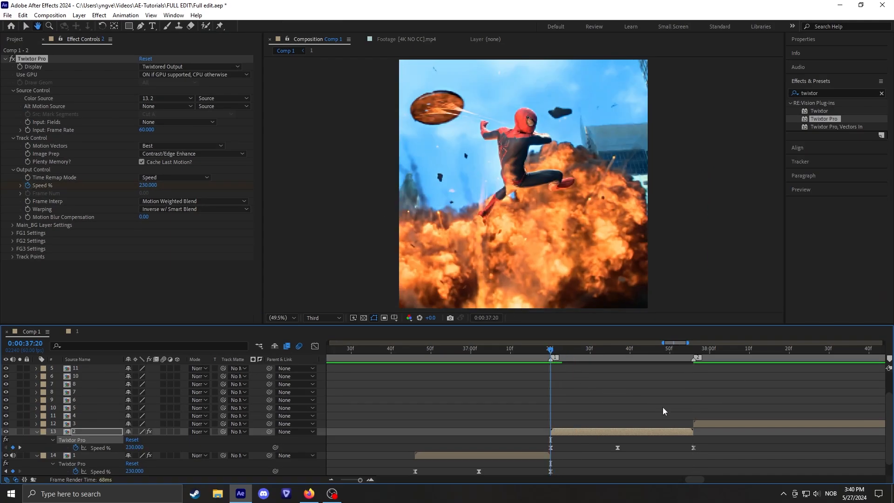
key(space)
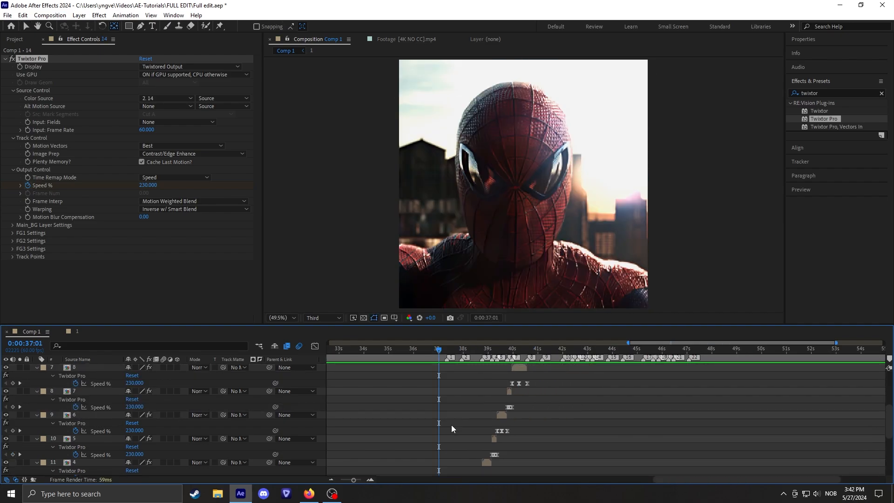
Collapse the displayed keyframe properties of all clip layers
scroll(451, 425, down, 5)
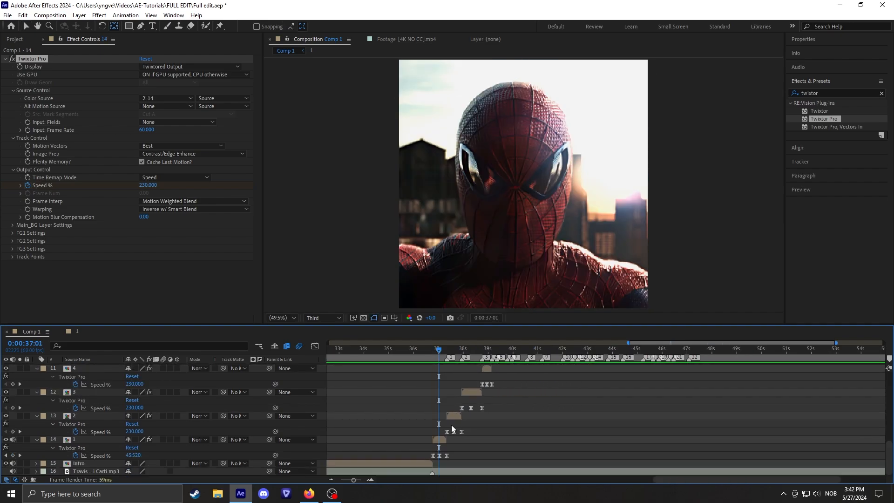
click(486, 448)
key(u)
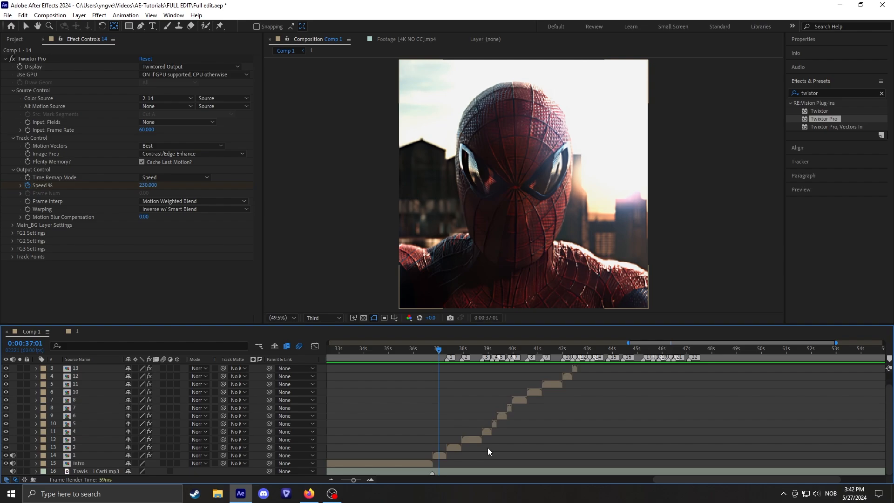
Search the effects for "blurmo" and apply S_BlurMoCurves to clip 1
click(370, 481)
click(370, 480)
click(430, 455)
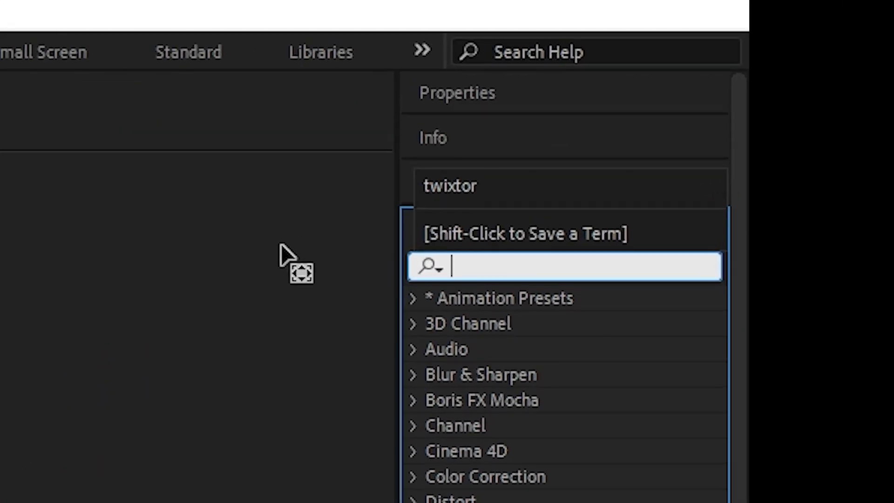
text(bl)
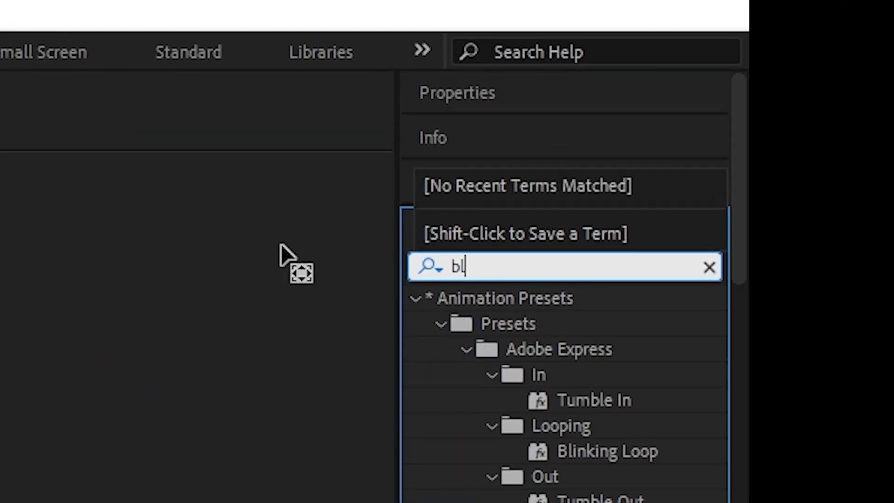
text(urmo)
drag(558, 325, 425, 340)
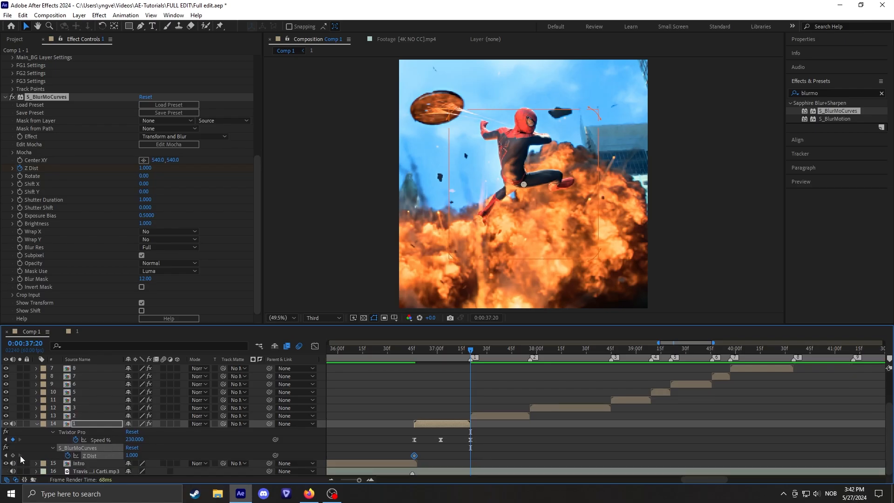
Keyframe S_BlurMoCurves' Z Dist at 0.8 at the start of clip 1 and 1 at its end
click(13, 455)
click(144, 168)
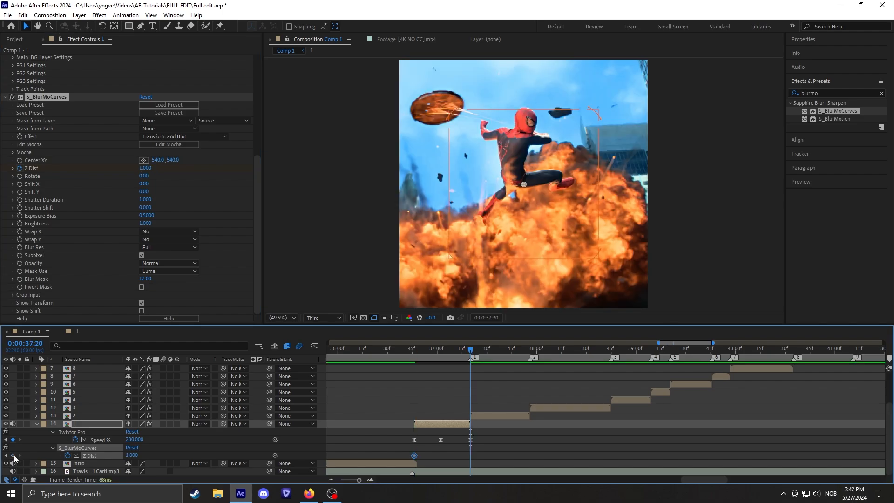
click(13, 455)
Select both Z Dist keyframes of clip 1 and apply Easy Ease to them
drag(492, 461, 411, 451)
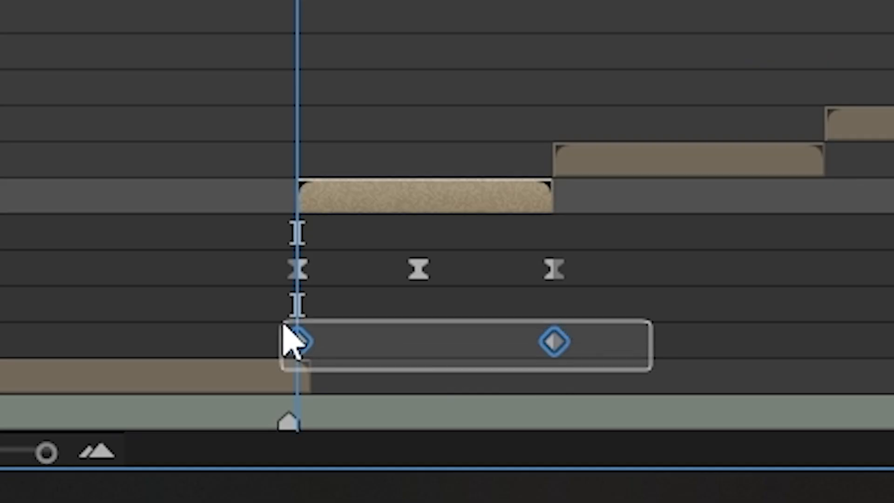
right_click(415, 456)
mouse_move(518, 319)
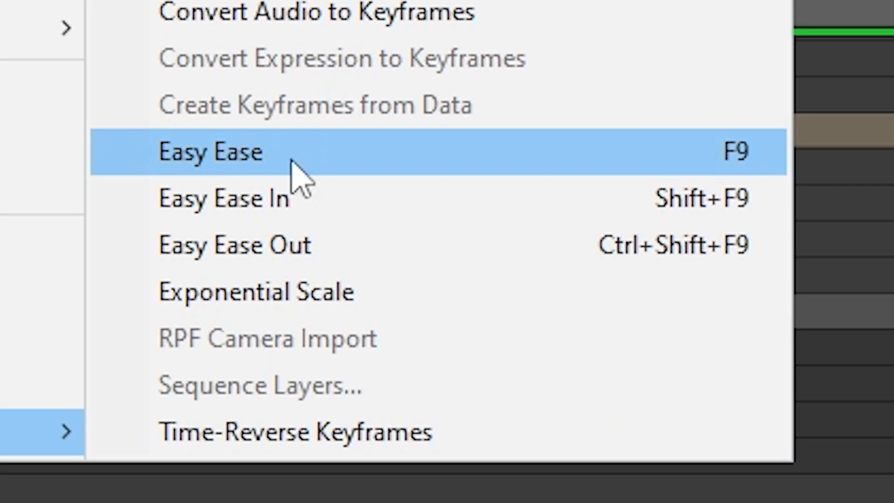
click(471, 206)
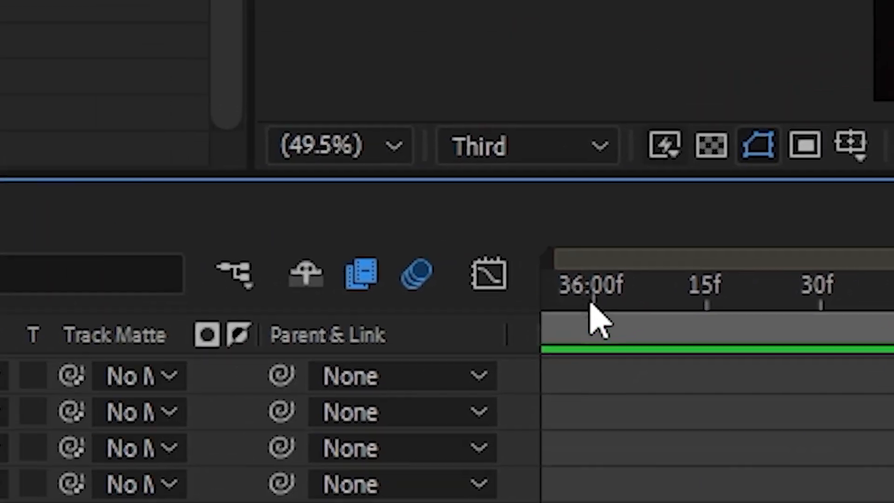
Reshape clip 1's Z Dist graph so it rises steeply at both ends, preview it and return to the layer view
click(491, 277)
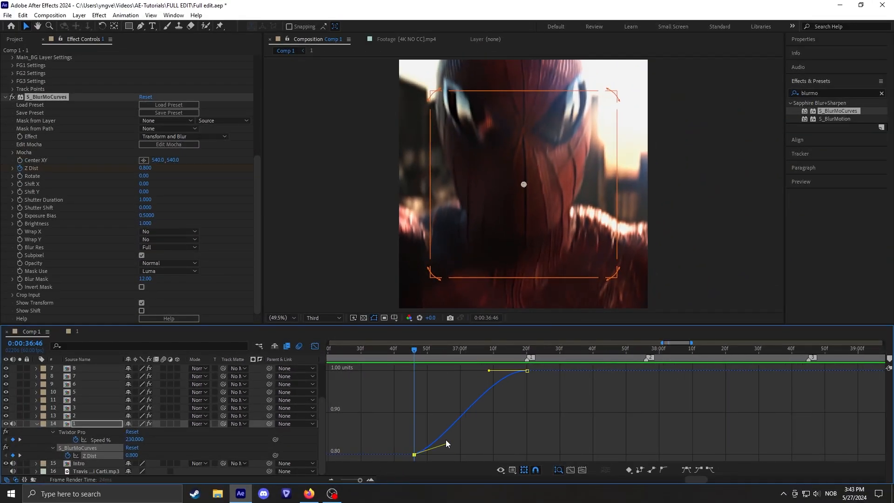
drag(445, 439, 415, 417)
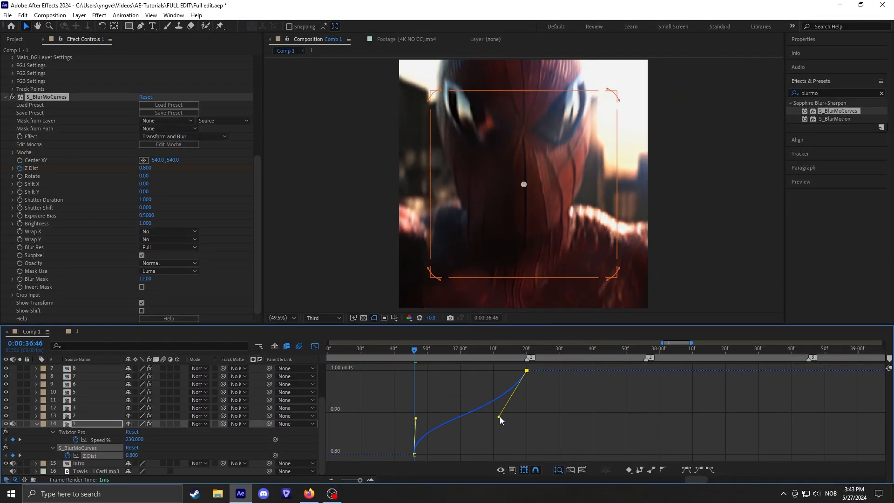
drag(499, 416, 501, 421)
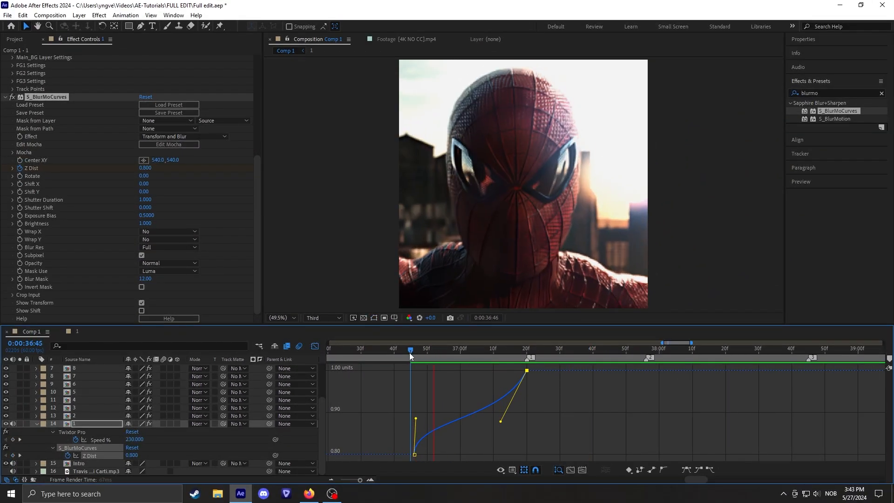
key(space)
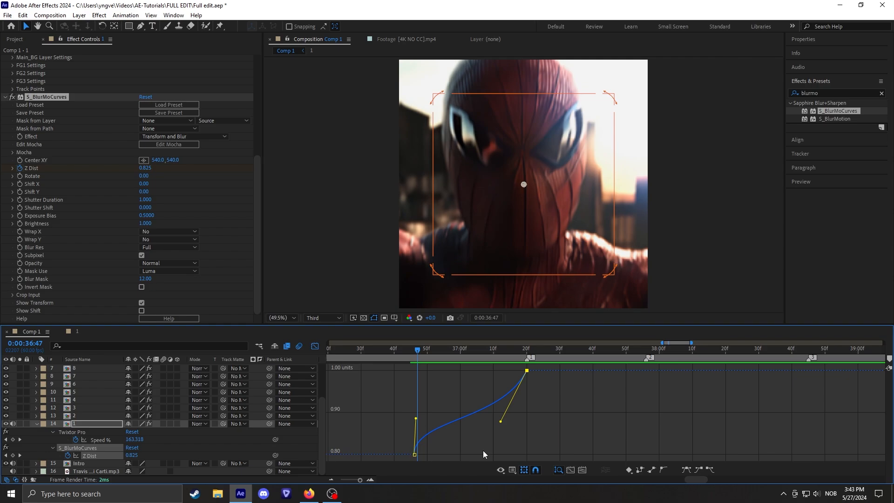
click(315, 346)
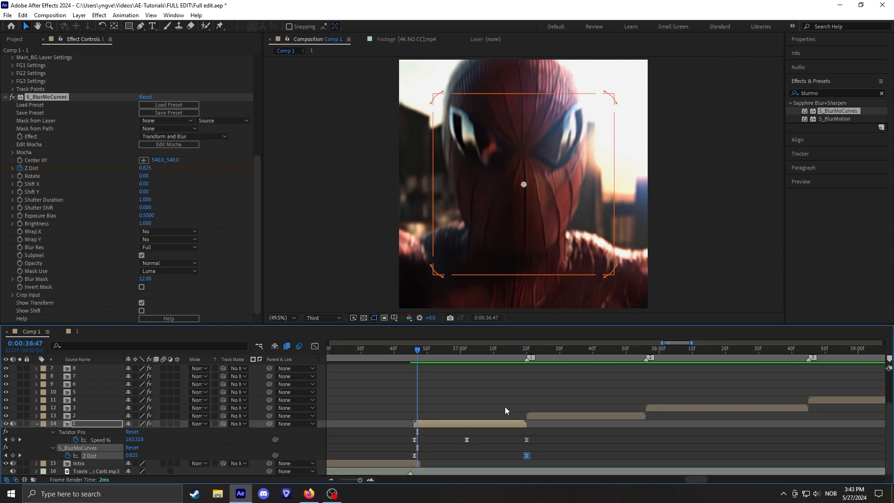
Paste clip 1's S_BlurMoCurves effect at the start of clip 2 and align its last Z Dist keyframe with the clip's end
click(528, 354)
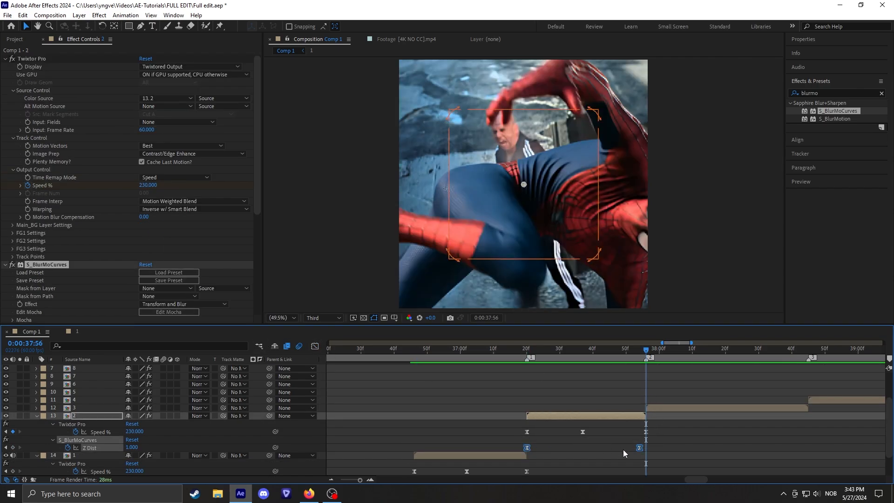
drag(691, 475, 699, 476)
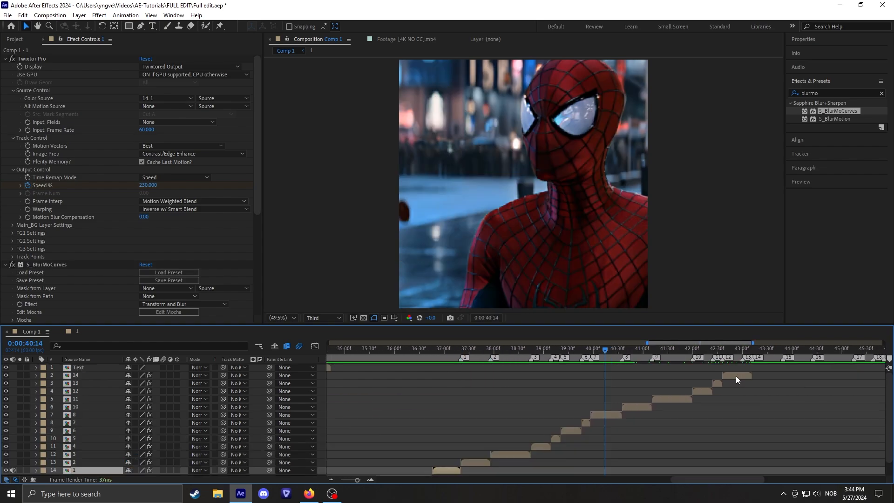
Pre-compose clips 1 through 14 into a composition named "Main 1", moving all attributes and fitting its duration to the layers
shift+click(736, 376)
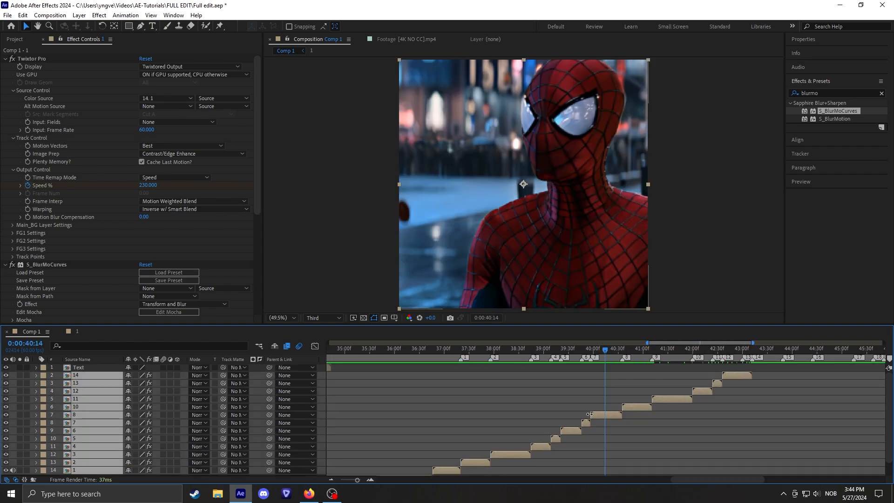
key(ctrl+shift+c)
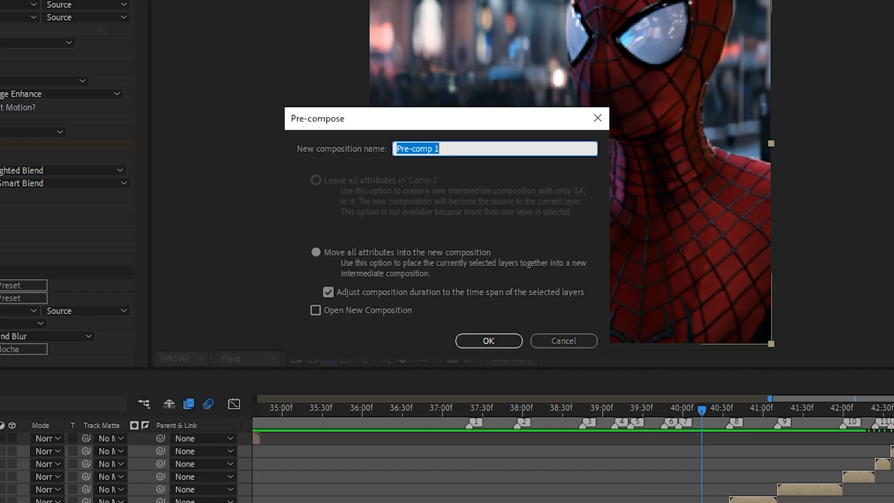
text(Main)
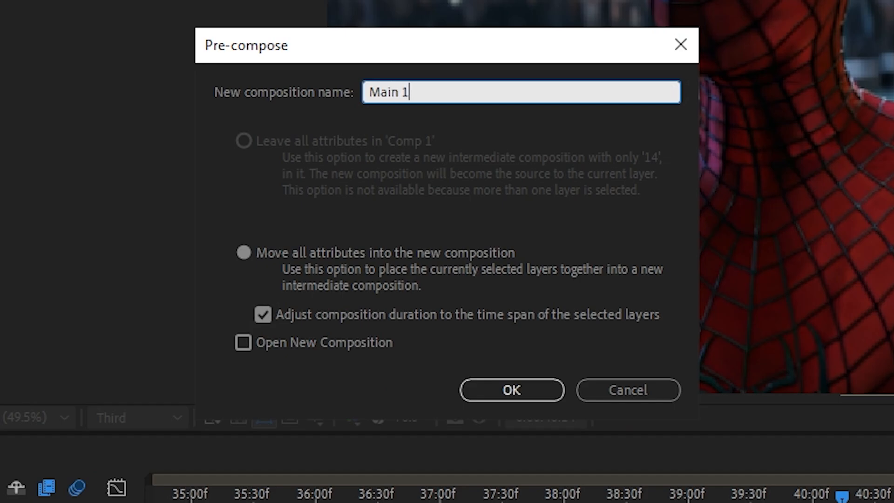
key(Return)
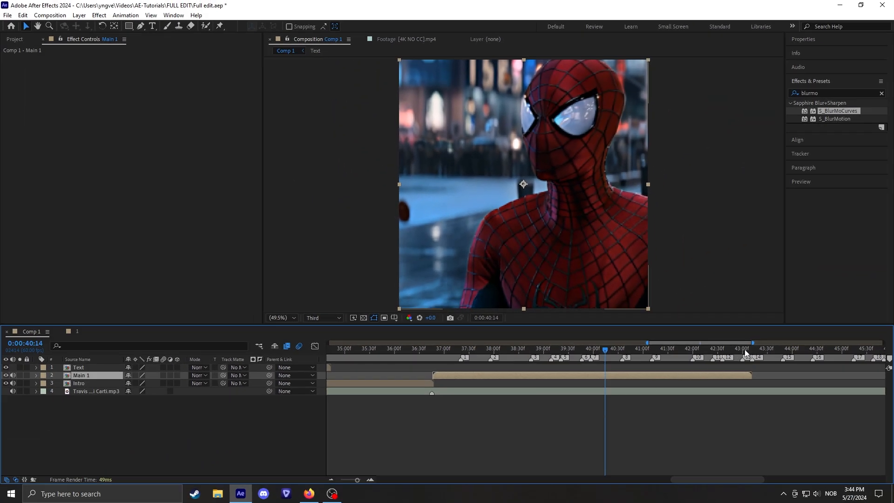
Move the current time to the end of the Main 1 layer at 0:00:43:12
click(744, 349)
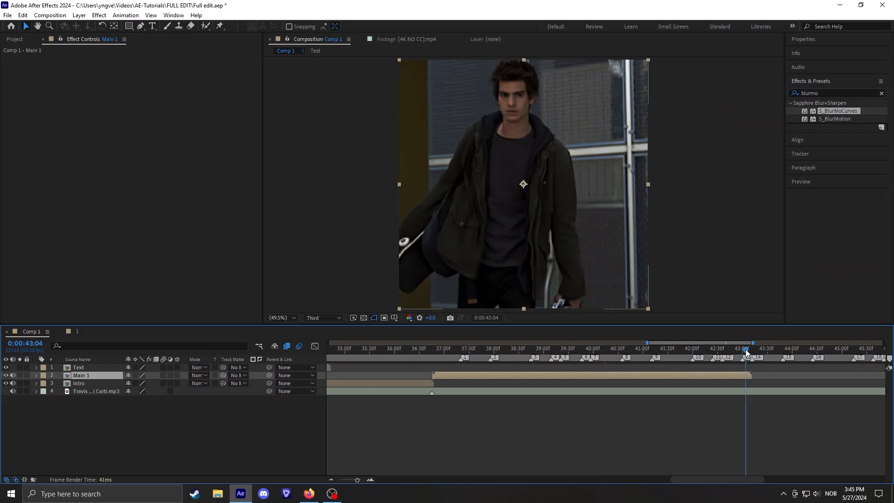
click(754, 348)
drag(755, 348, 752, 348)
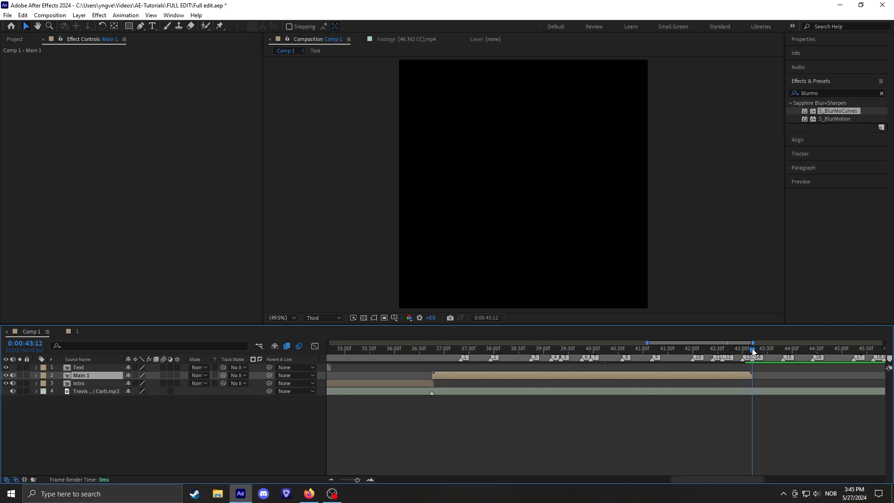
Duplicate the Main 1 composition as Main 2 and place it directly after the Main 1 layer at 0:00:43:12
click(14, 40)
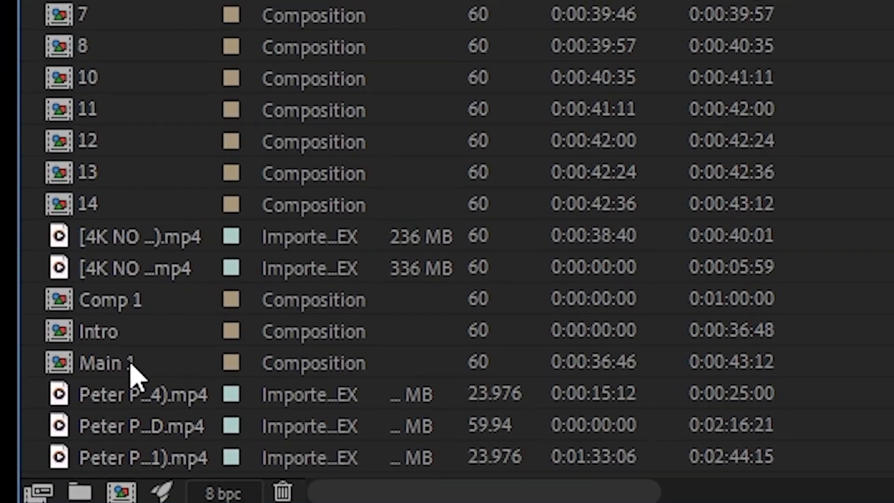
click(27, 282)
key(ctrl+d)
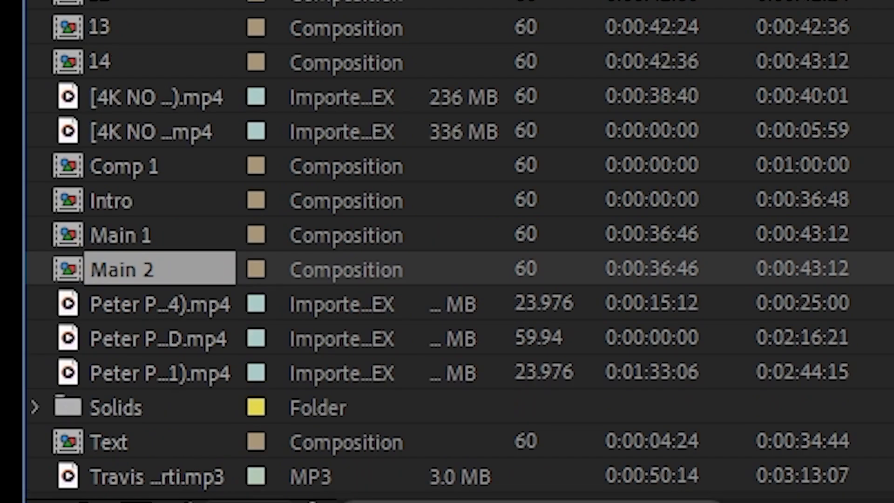
drag(141, 274, 405, 359)
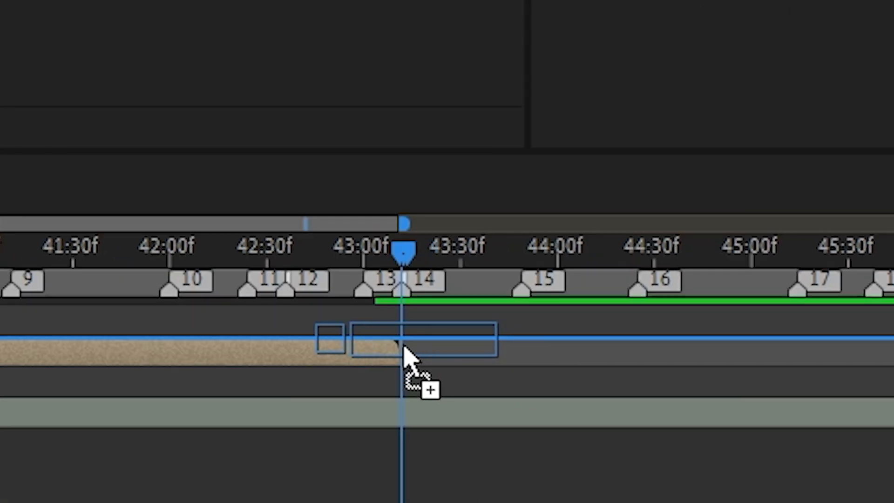
drag(731, 479, 762, 476)
key(space)
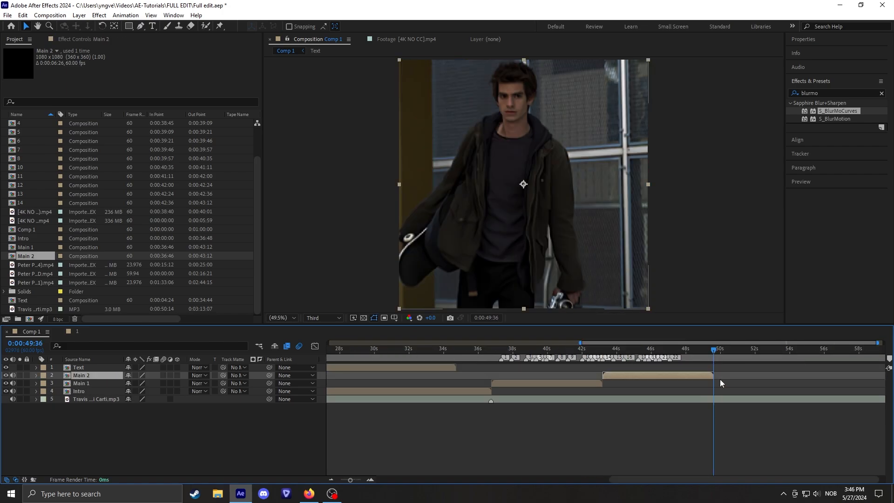
Add a full-frame white solid with colour FFFFFF above the Main 2 layer
key(ctrl+y)
click(438, 304)
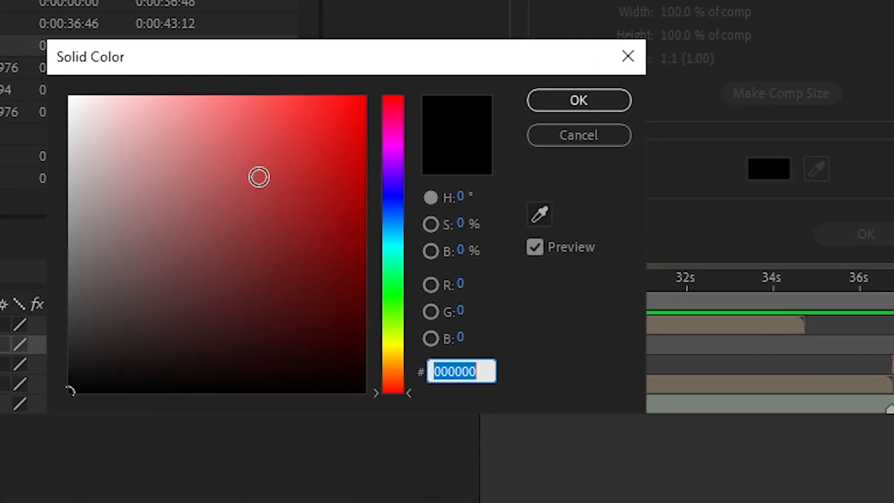
text(FFFFFF)
key(Return)
key(Return)
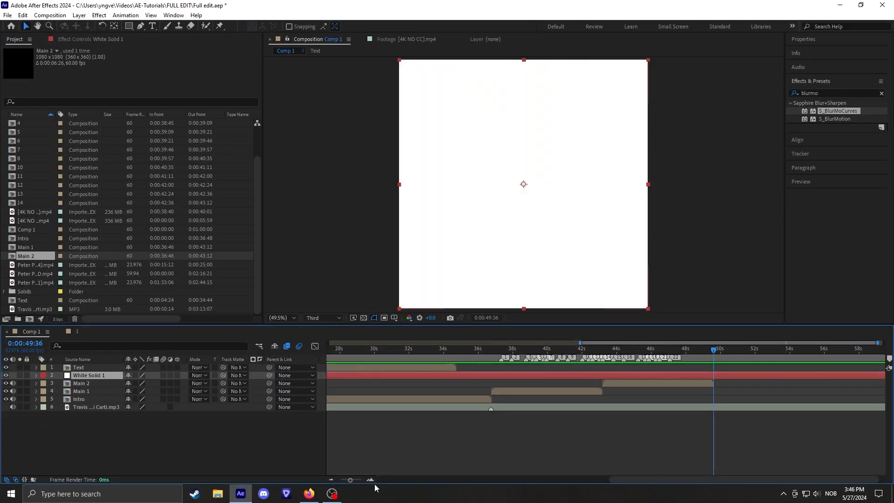
Trim the start of the white solid to 0:00:49:25, shortly before Main 2 ends, discarding the earlier part
key(Page_Up)
key(Page_Up)
key(Page_Up)
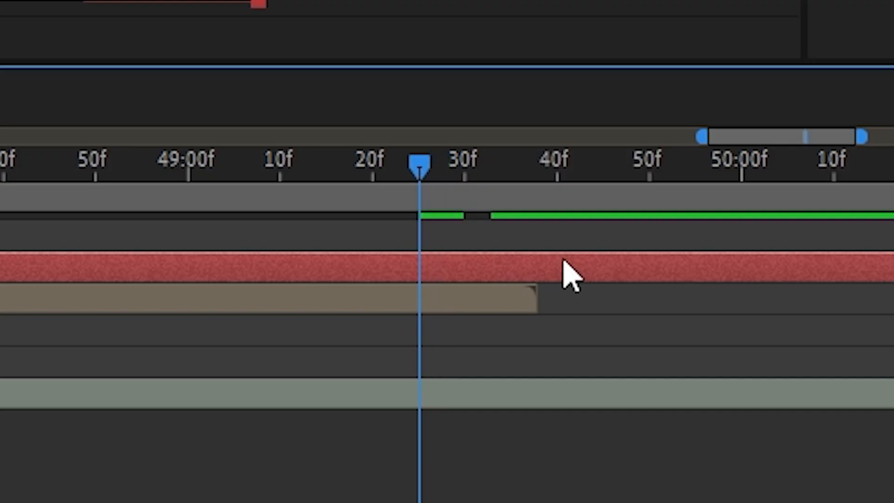
key(ctrl+shift+d)
click(400, 303)
key(Delete)
Trim the end of the white solid to 0:00:49:58, twenty frames after Main 2 ends, discarding the remainder
click(535, 175)
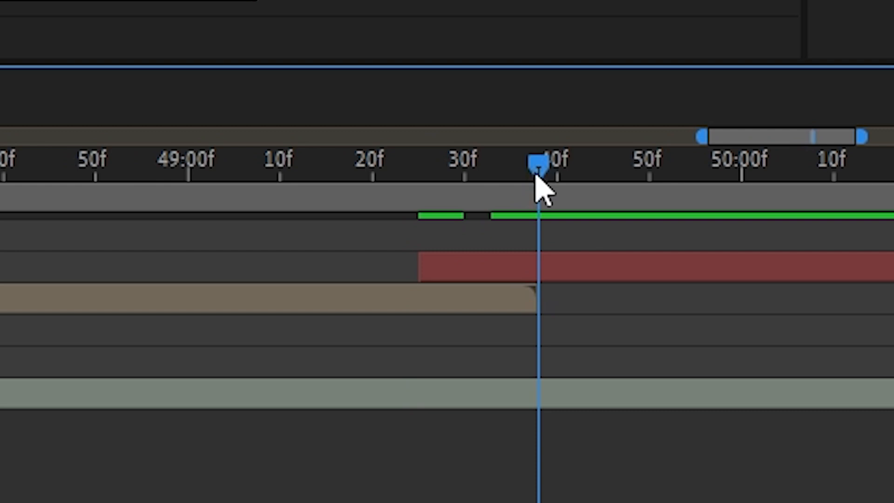
click(535, 275)
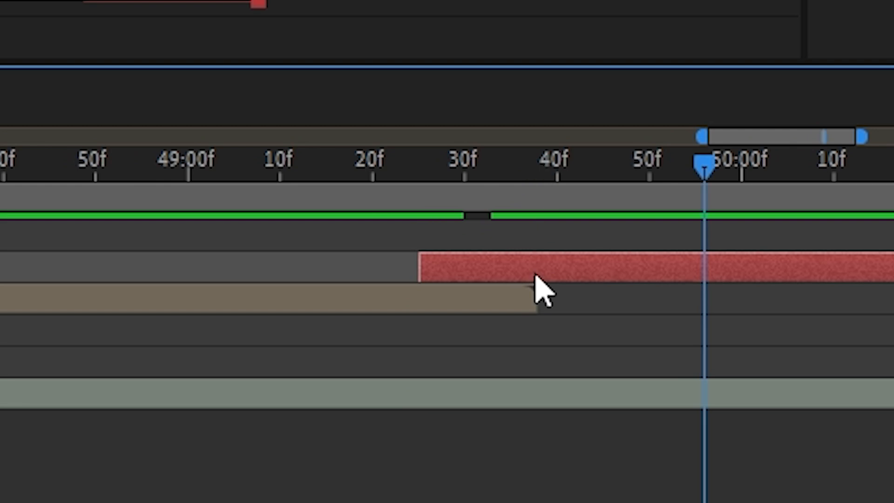
key(Page_Down)
key(Page_Down)
key(ctrl+shift+d)
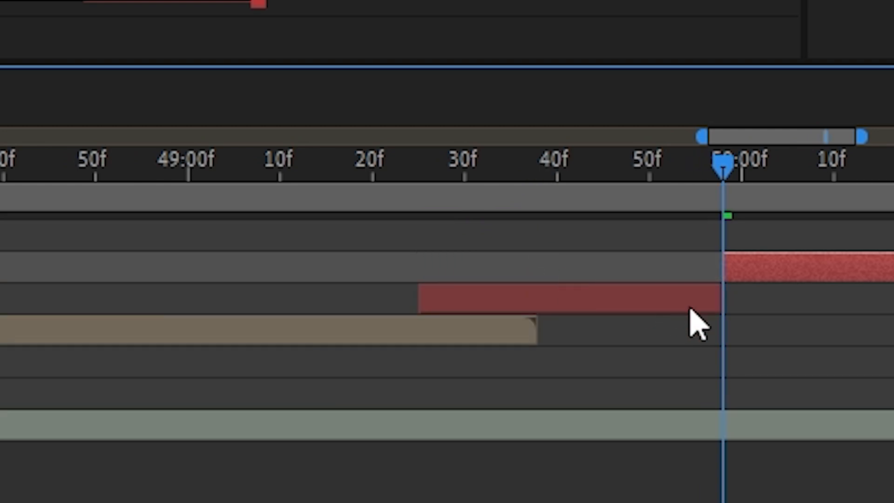
key(Delete)
Keyframe the white solid's opacity at its start, at Main 2's end and at its own end, then apply Easy Ease to all three keyframes
drag(722, 165, 536, 156)
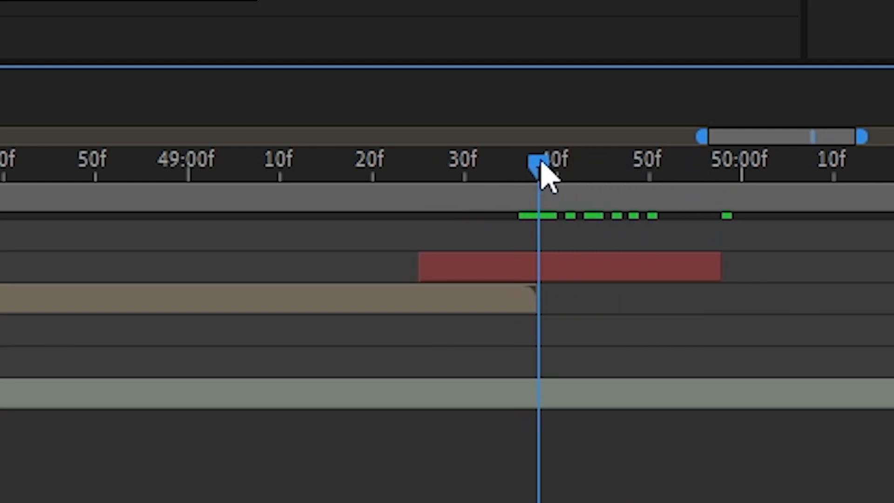
click(577, 258)
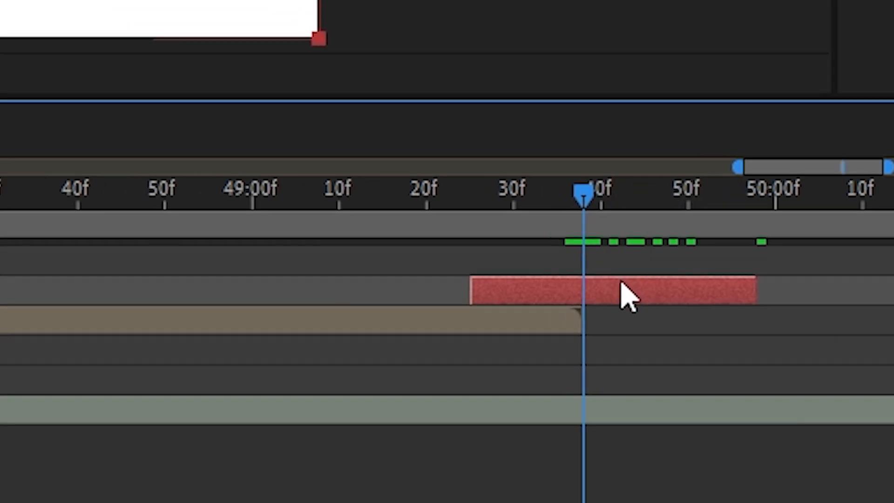
key(t)
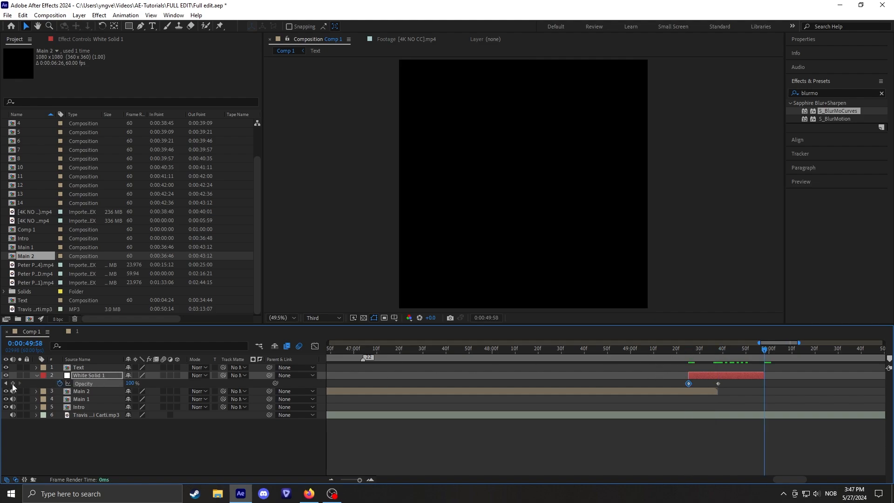
drag(800, 386, 666, 379)
right_click(689, 384)
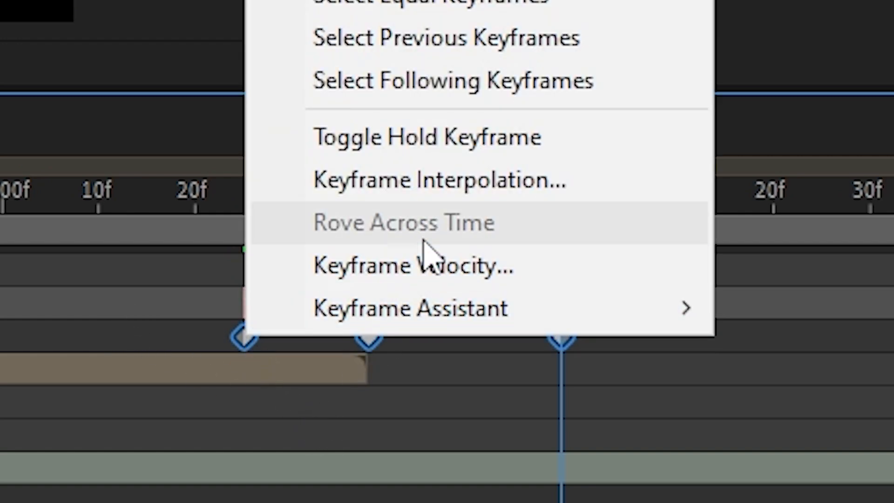
mouse_move(422, 313)
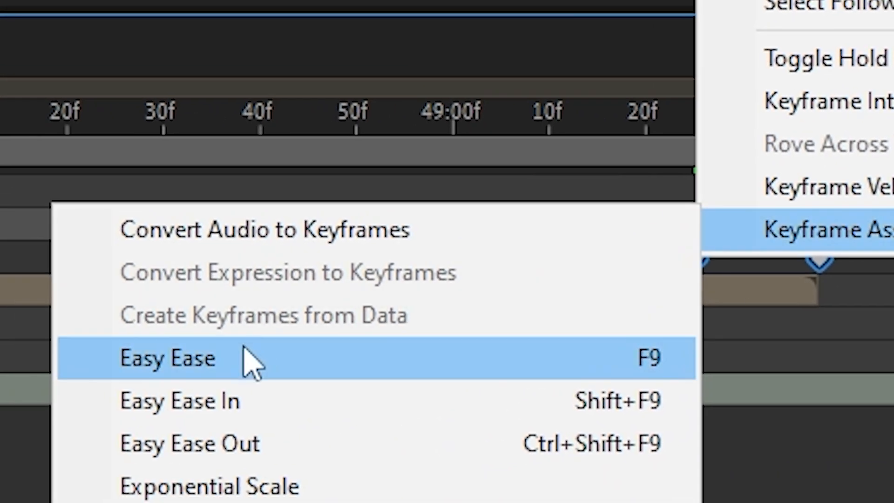
click(249, 359)
Set the white solid's opacity to 0% at its first and last keyframes
text(j)
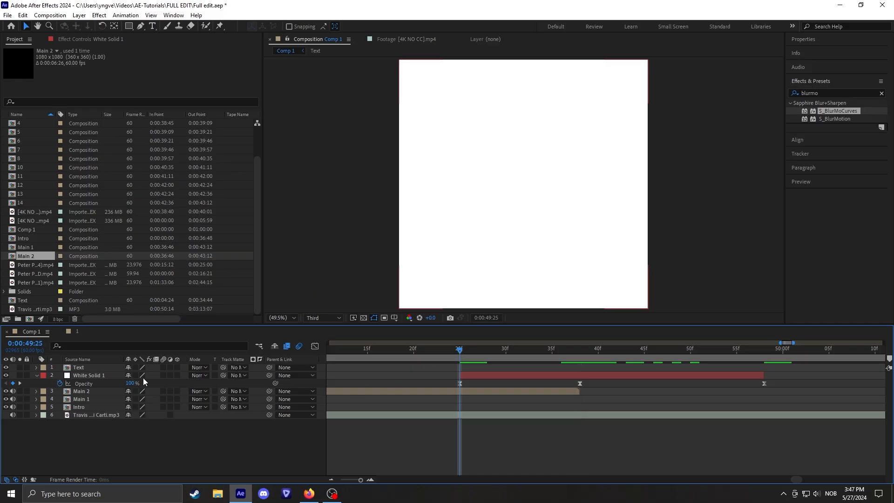
text(0)
key(Return)
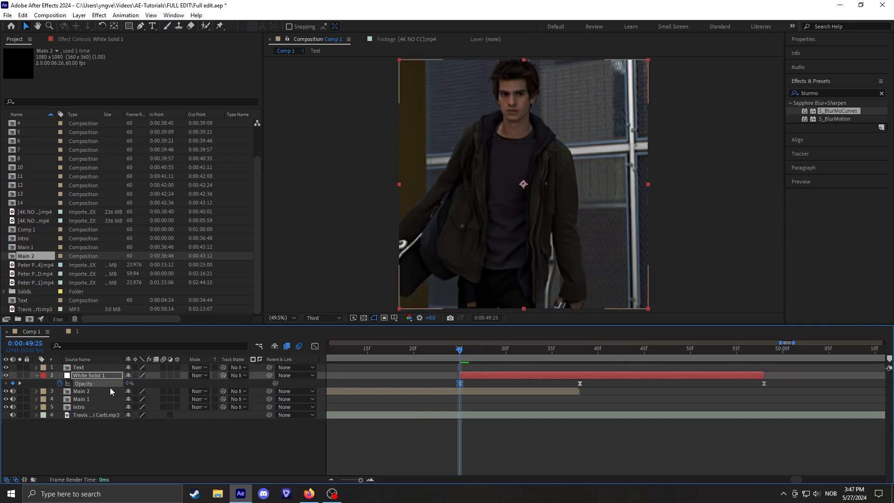
double_click(20, 383)
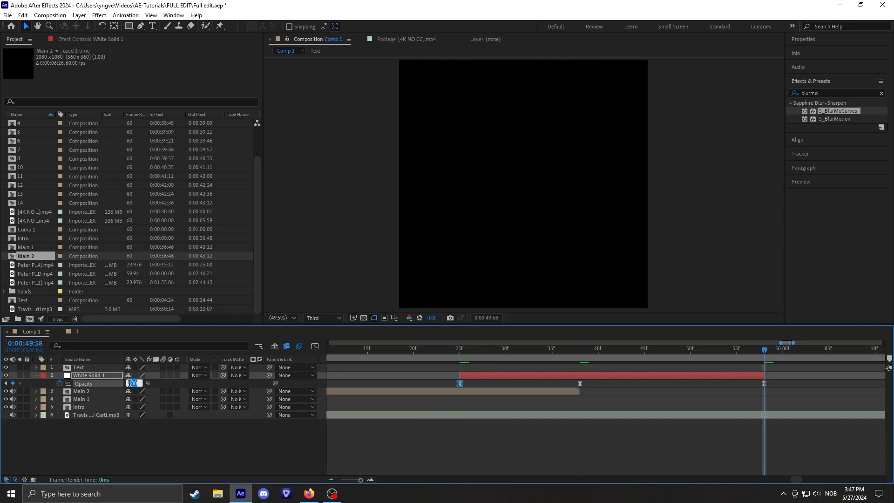
Reshape the white solid's opacity graph into a sharp peak at the middle keyframe, preview the flash and return to the layer view
drag(794, 392, 462, 384)
click(315, 346)
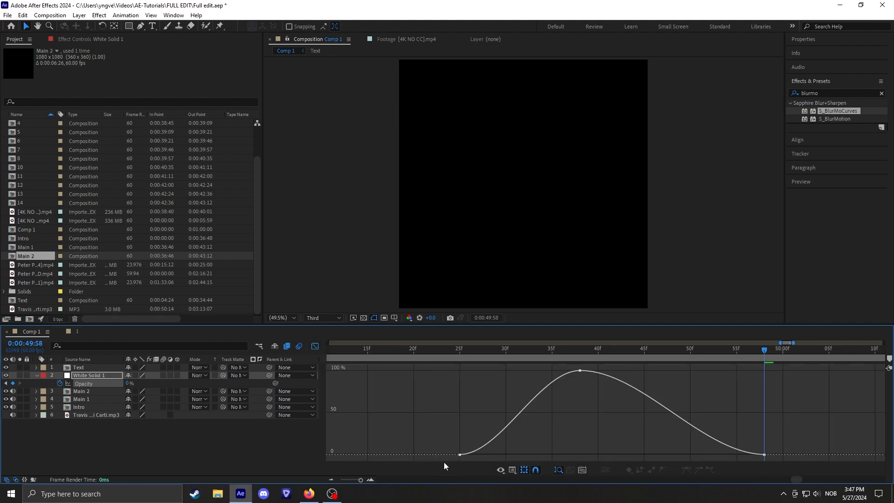
click(460, 454)
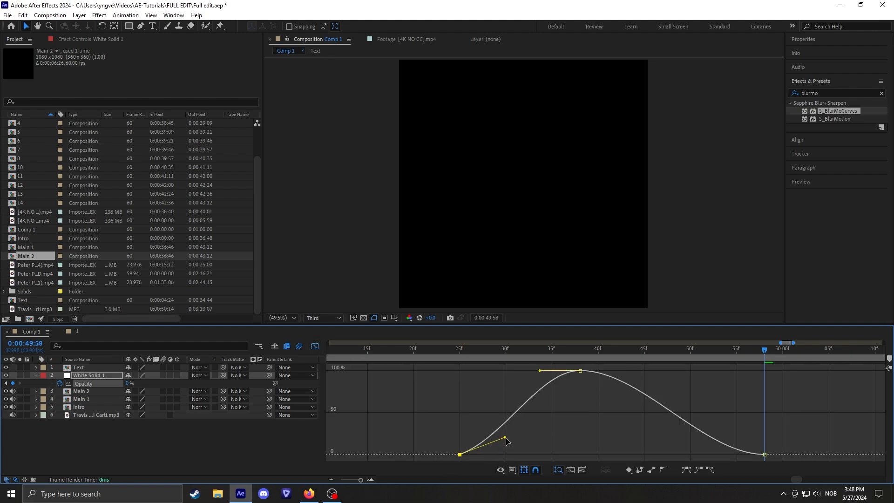
drag(641, 371, 658, 417)
drag(702, 453, 704, 437)
drag(469, 356, 452, 361)
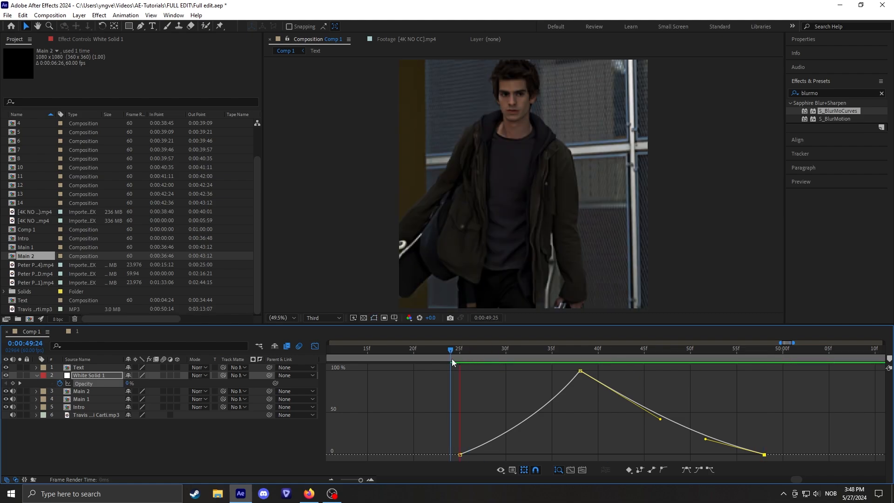
key(space)
click(314, 346)
Add an Audio Levels keyframe to the music layer at 0:00:49:28
click(409, 353)
click(405, 414)
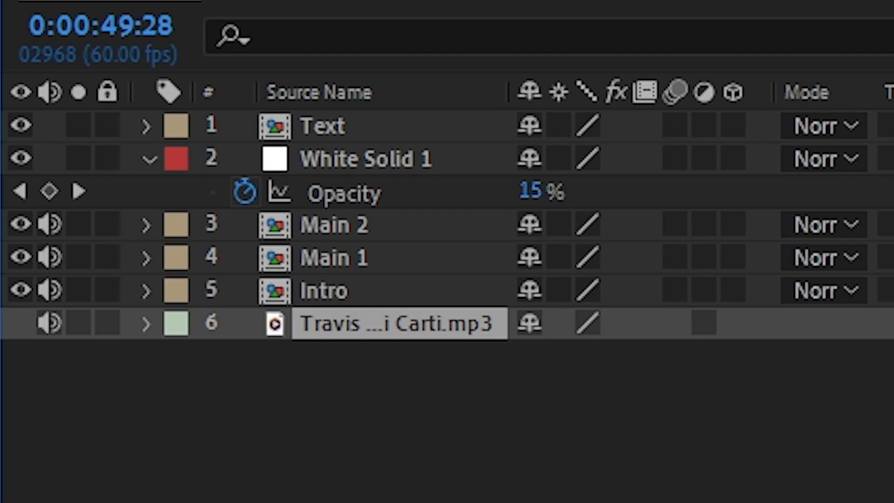
key(l)
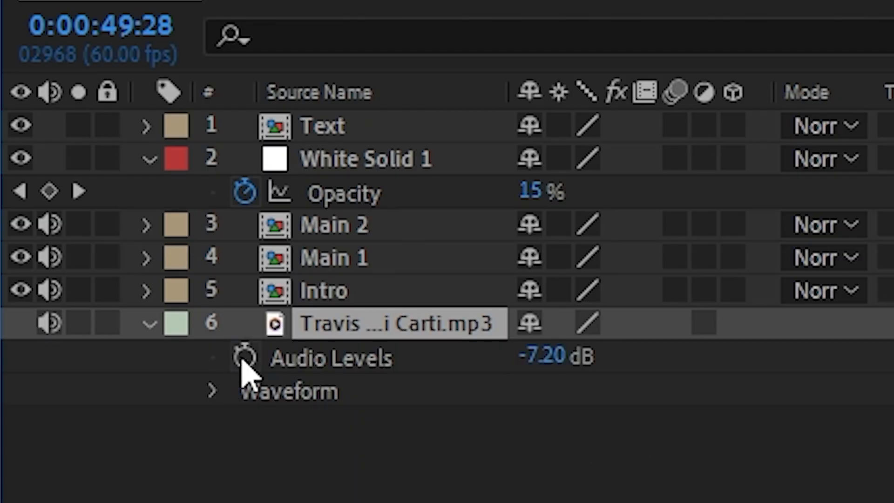
click(243, 357)
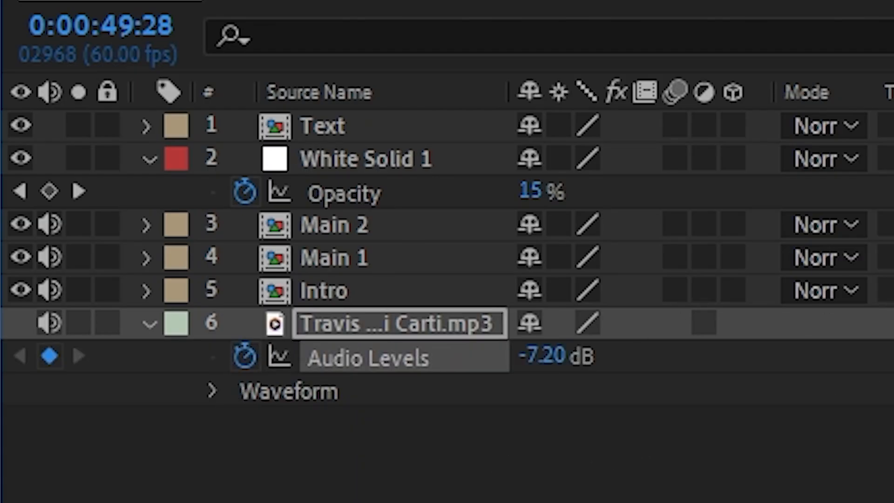
Set the music layer's Audio Levels to -19 dB at 0:00:49:38 and preview the fade
drag(449, 44, 836, 93)
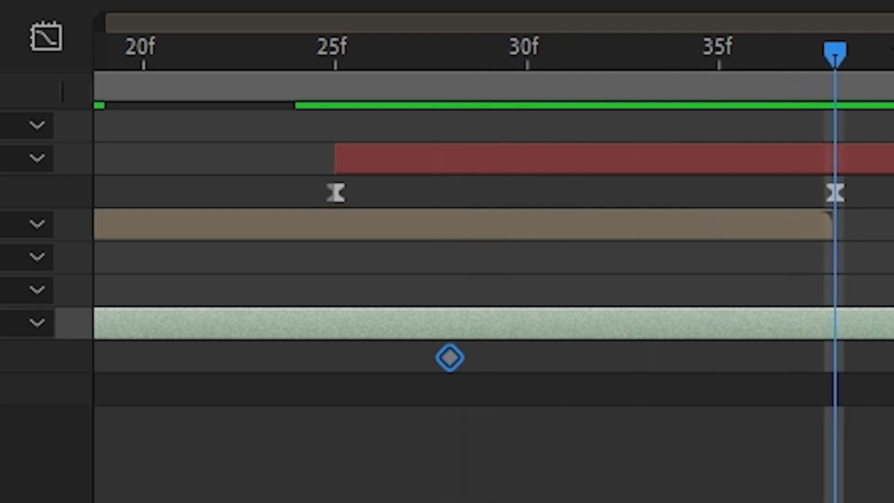
click(411, 356)
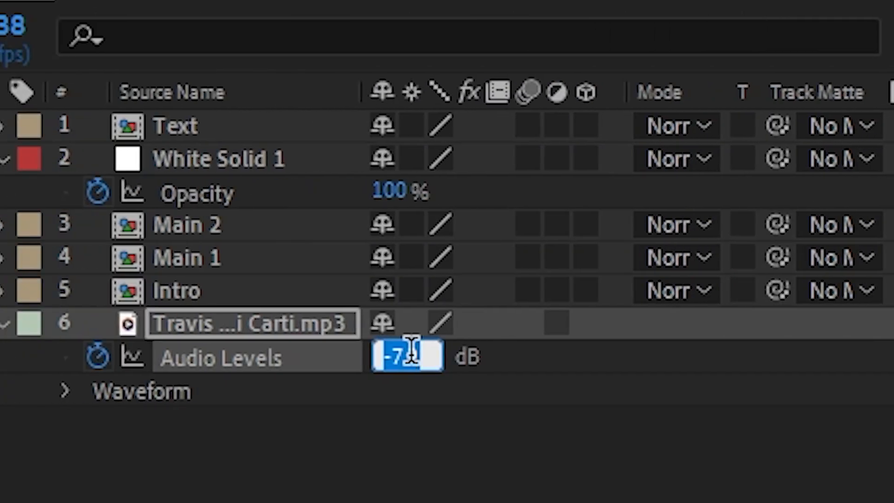
text(-19)
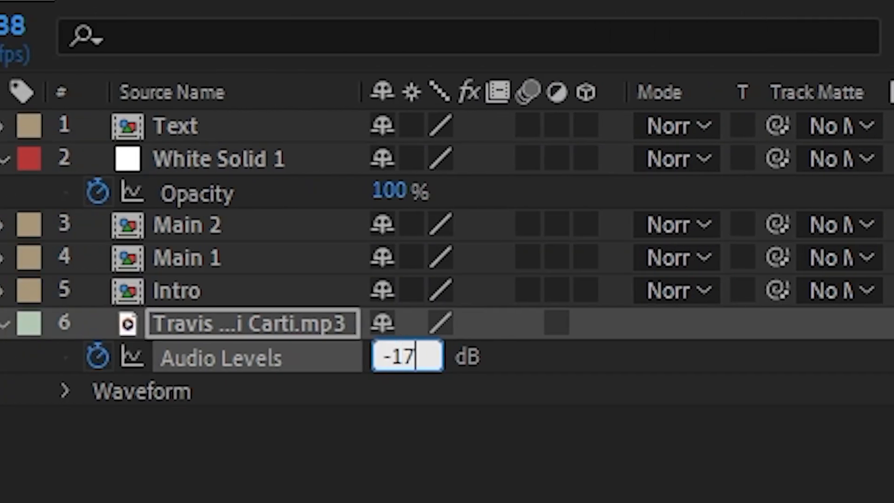
key(Return)
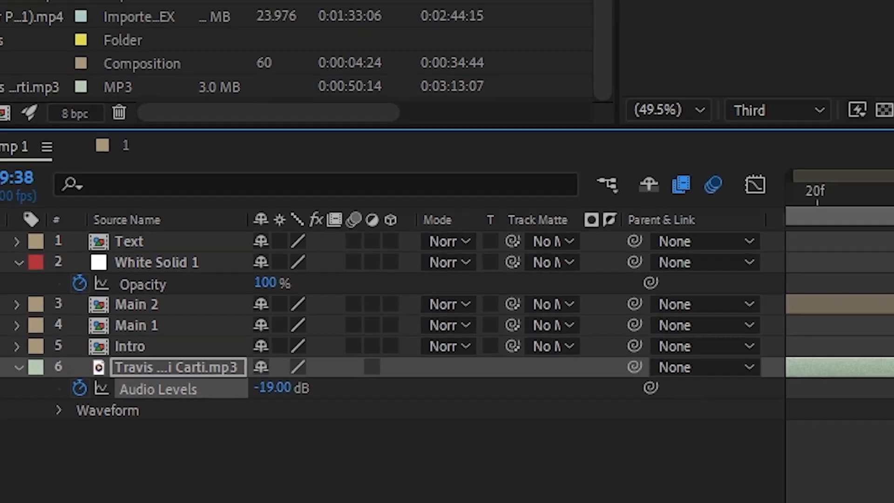
click(409, 355)
key(space)
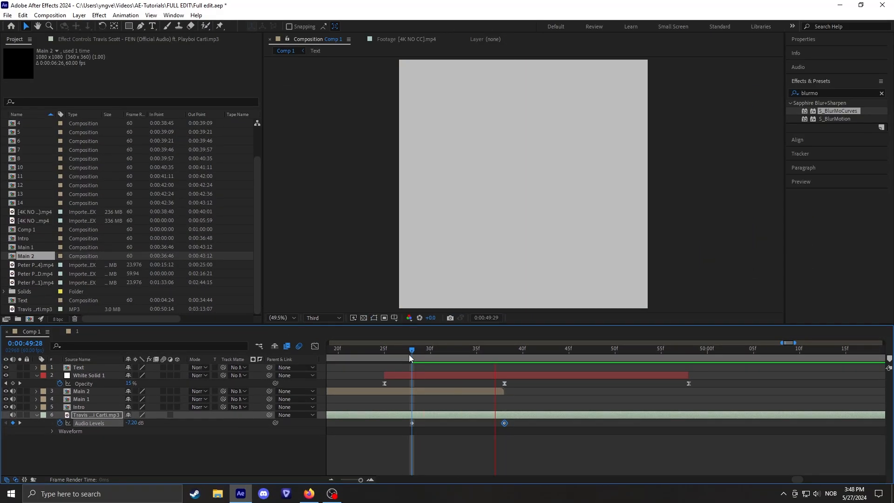
key(space)
Move to the white solid's last keyframe at 0:00:49:58 and add a text layer reading "TRAVY"
click(503, 356)
key(k)
key(ctrl+t)
click(495, 176)
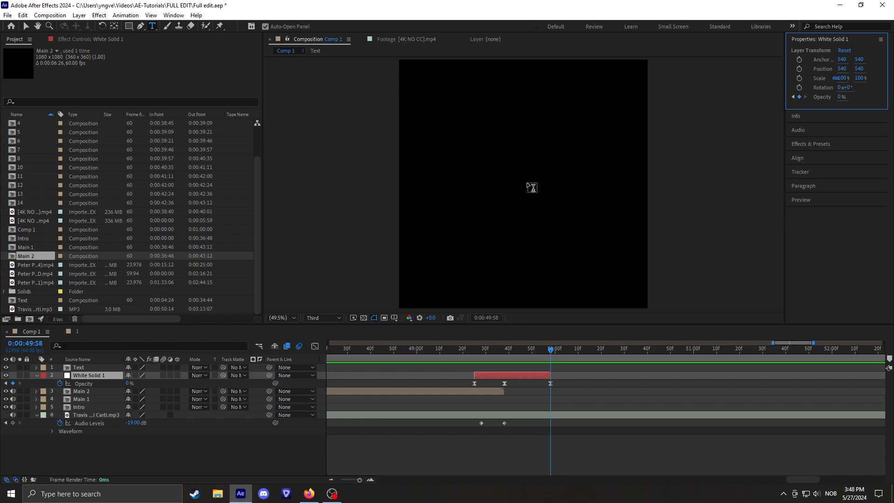
text(TRAVY)
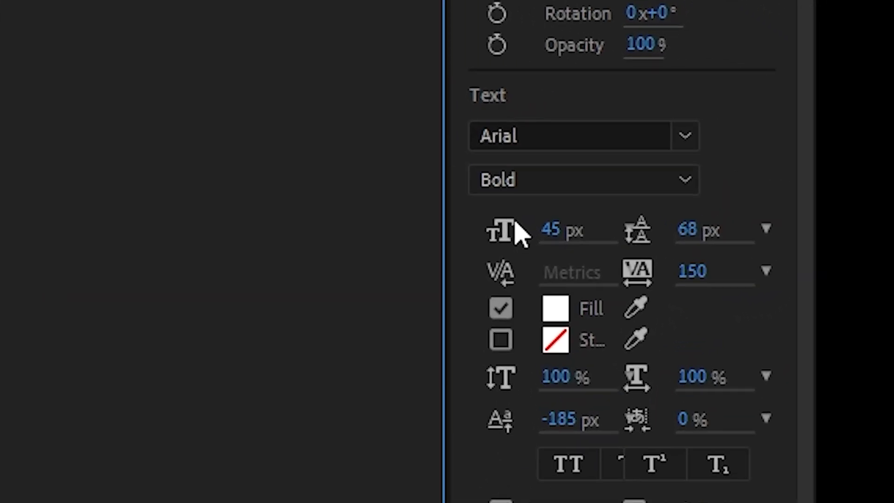
Set the outro text's font size to 50 px and centre the text in the composition
click(813, 152)
text(50)
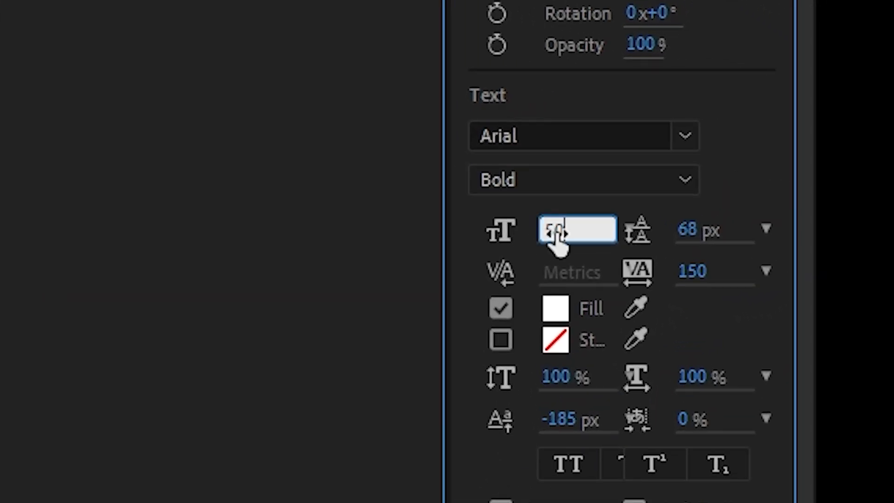
key(Return)
scroll(664, 378, down, 10)
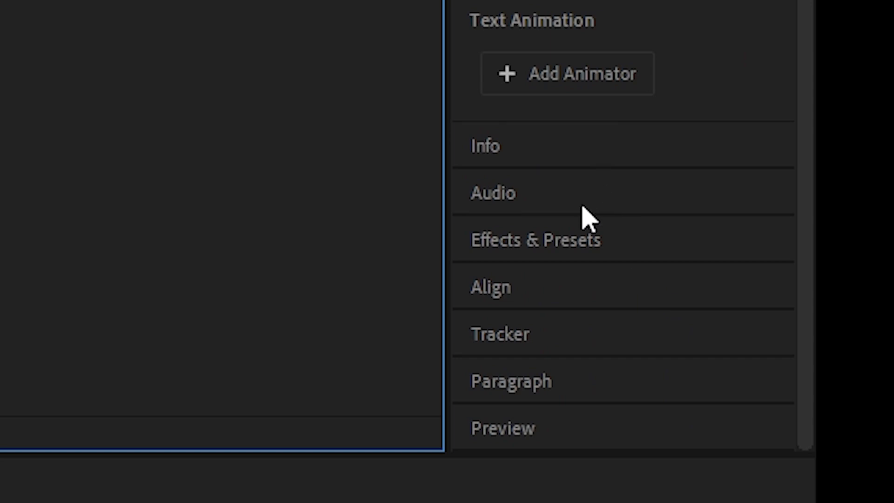
click(563, 286)
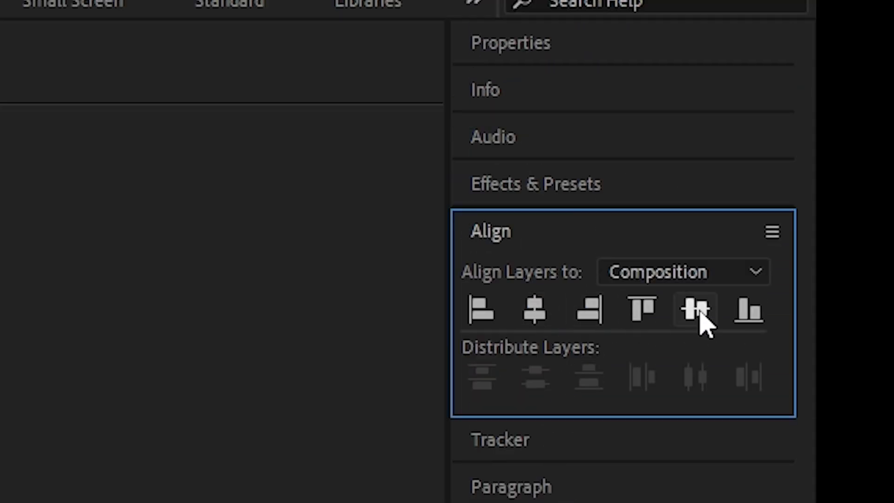
click(594, 223)
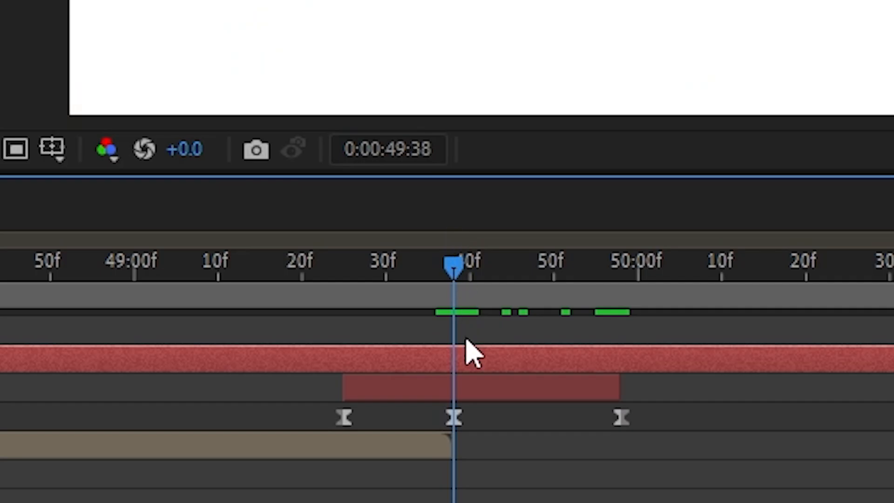
Split the outro text layer at 0:00:49:38 and delete the part before it
key(ctrl+shift+d)
click(409, 391)
key(Delete)
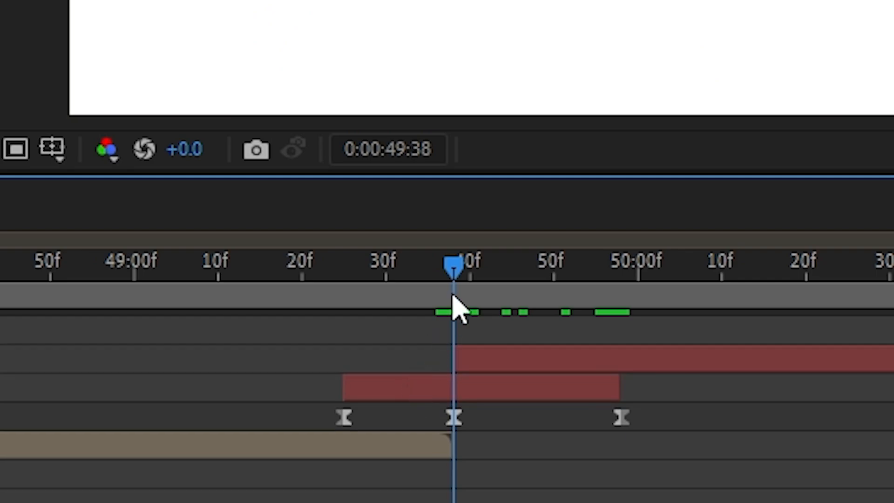
Search the effects for "deep glow" and apply Deep Glow to the outro text layer
drag(468, 267, 536, 275)
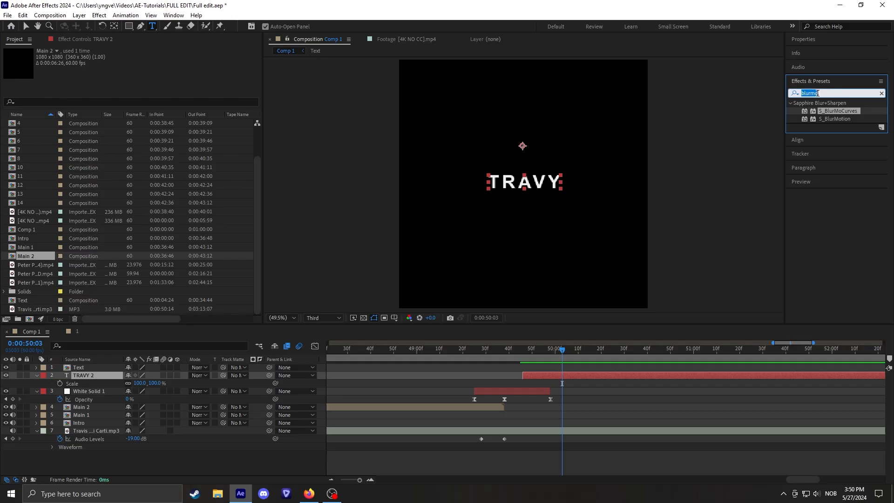
text(deep gkow)
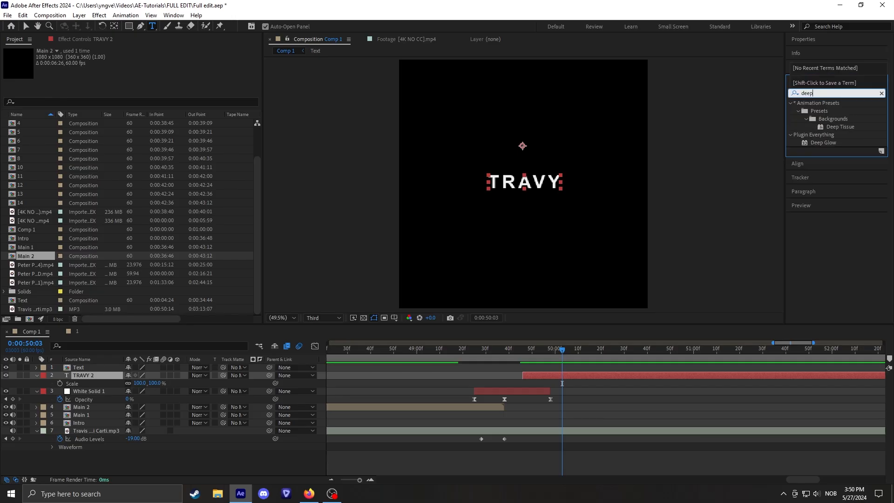
key(BackSpace)
key(BackSpace)
text(low)
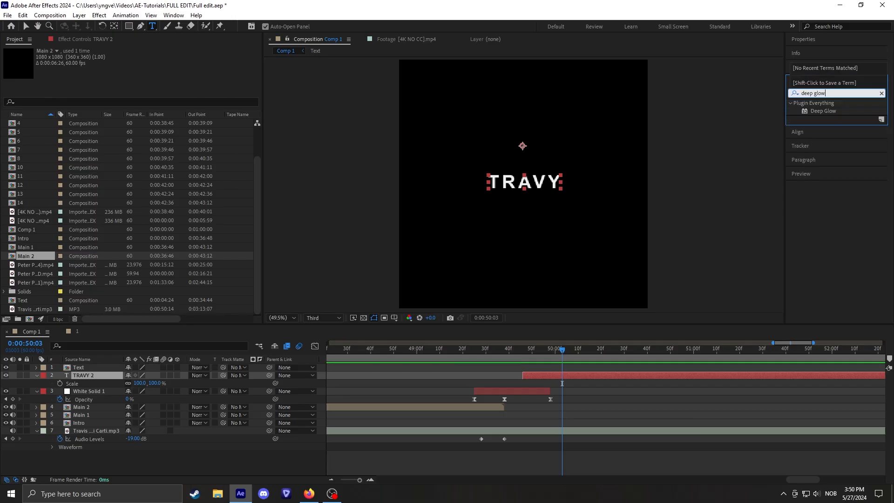
drag(870, 111, 586, 376)
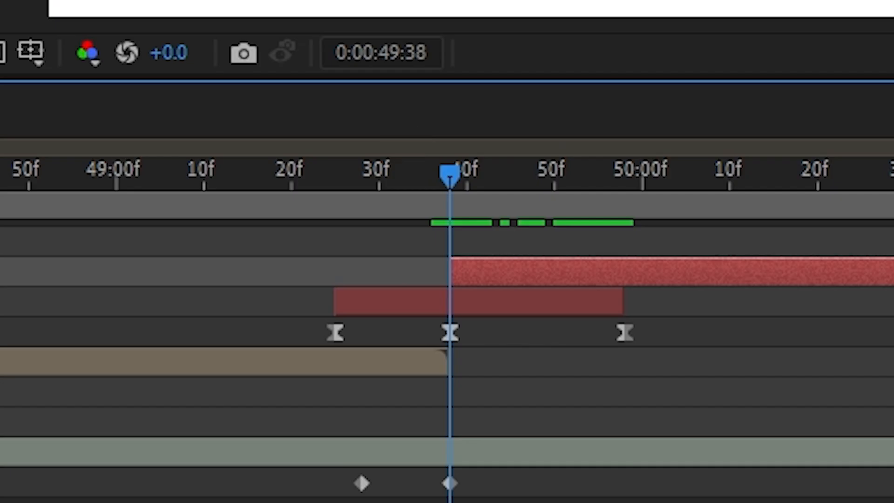
Keyframe the outro text's Opacity from 0% at 0:00:49:38 to 100% at 0:00:49:58
key(s)
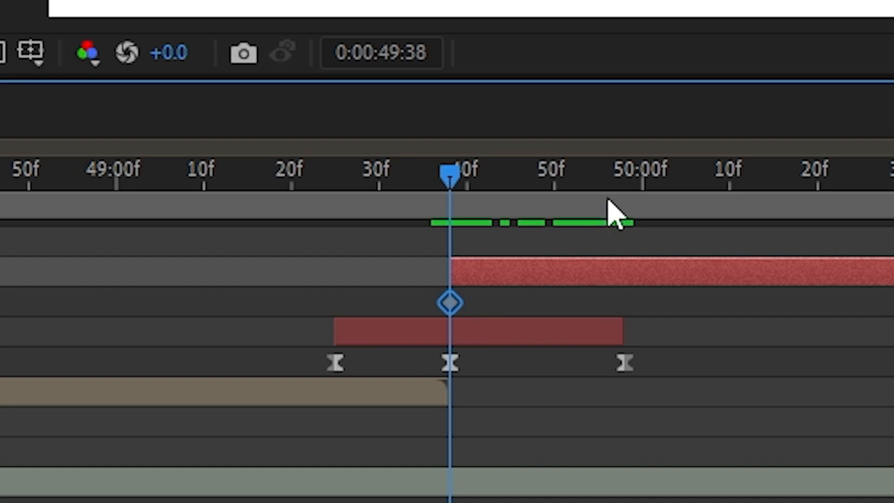
click(625, 191)
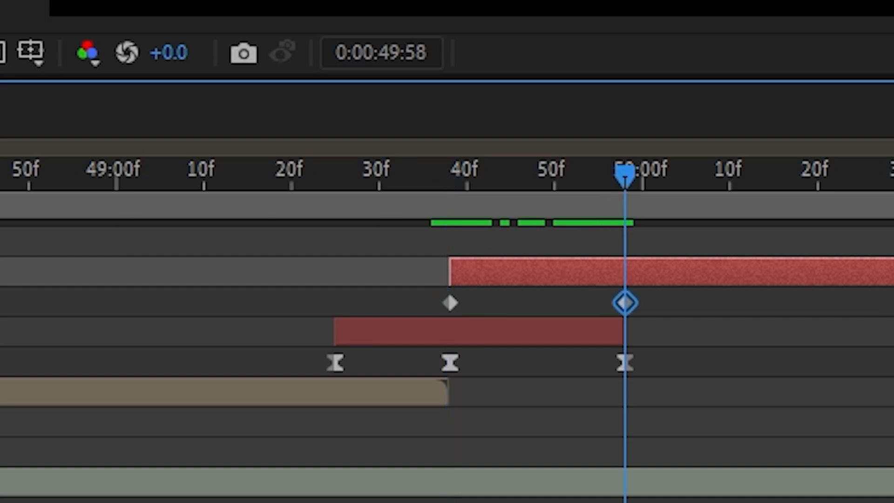
key(j)
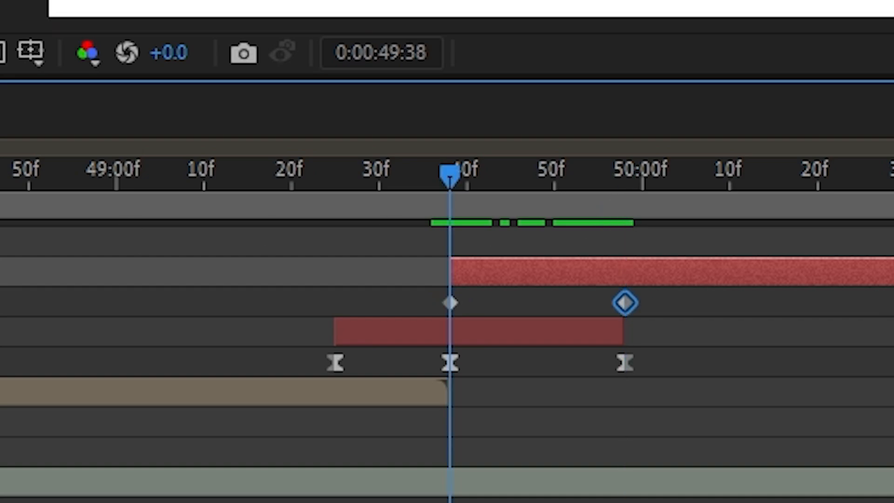
text(0)
key(Return)
click(476, 272)
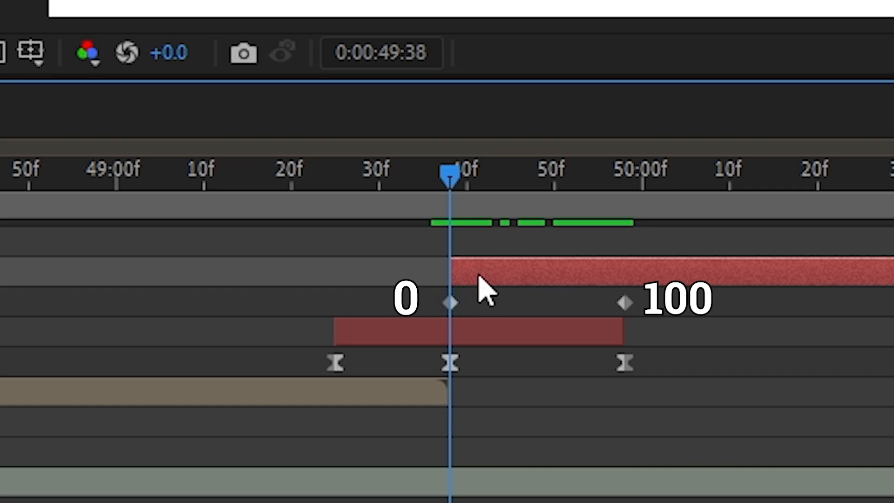
Shift the outro text layer to start at 0:00:49:41 and apply Easy Ease to its two Opacity keyframes
drag(480, 276, 500, 276)
right_click(263, 410)
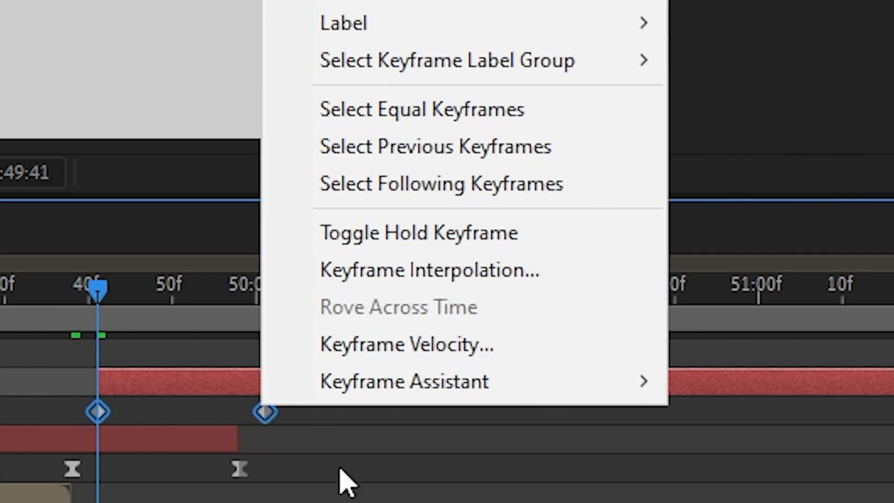
mouse_move(264, 285)
click(568, 401)
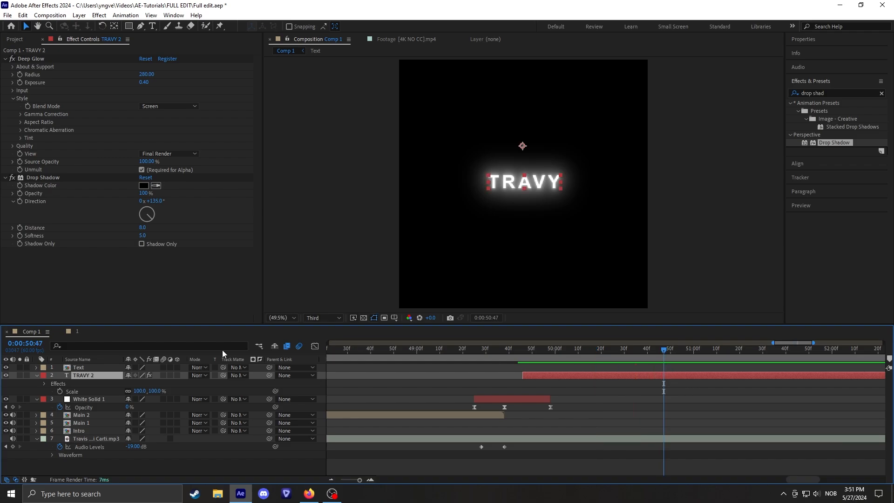
Add an outro text Opacity keyframe, move it to 0:00:50:40, and add a 0% keyframe at 0:00:51:13
key(u)
click(13, 383)
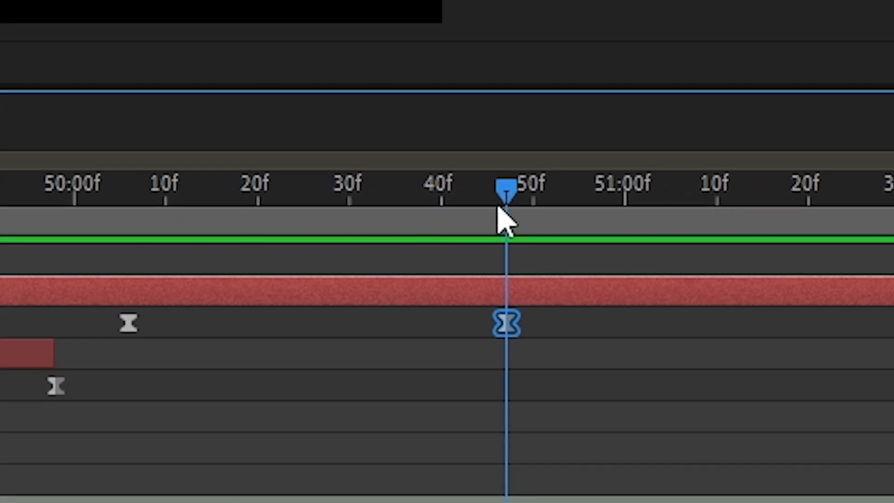
drag(518, 186, 744, 188)
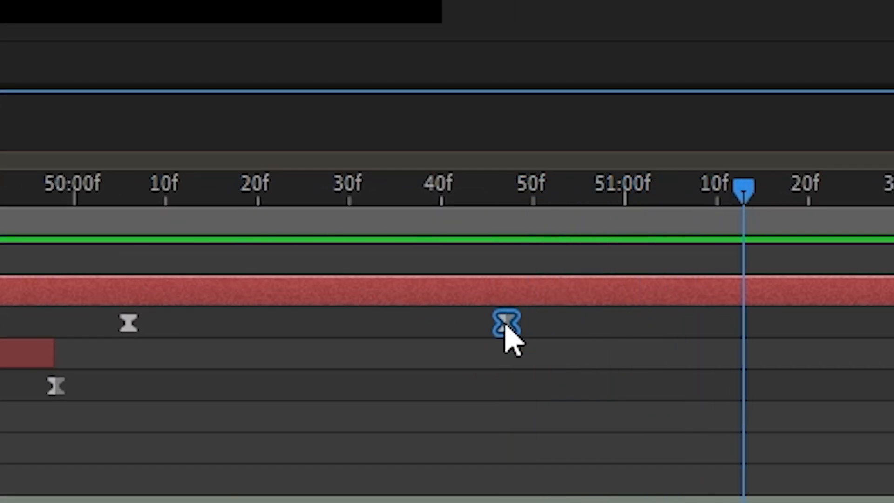
drag(507, 323, 440, 321)
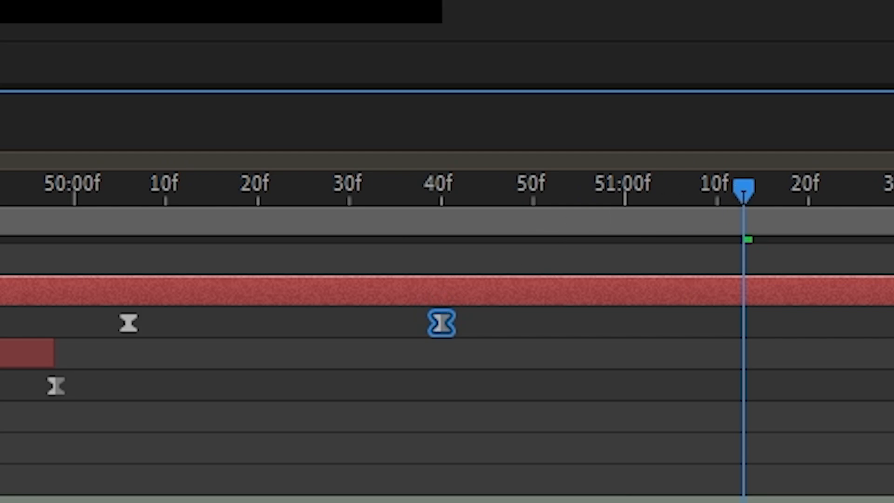
key(ctrl+v)
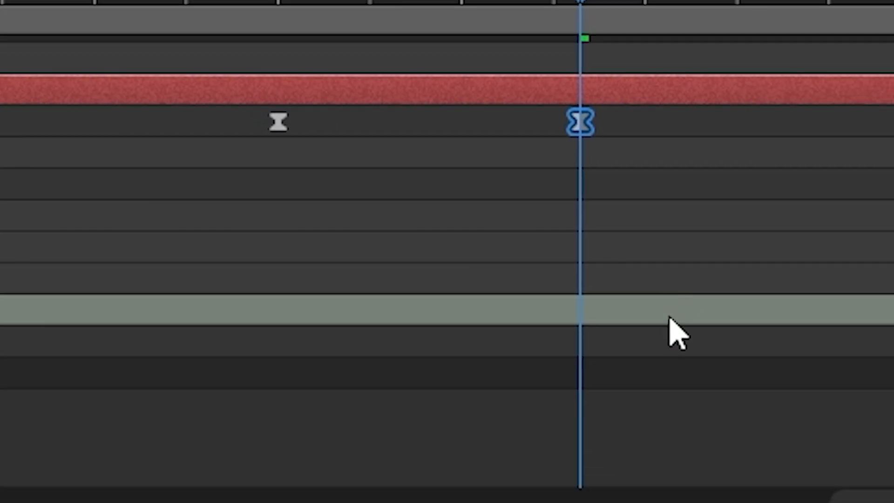
Add a music Audio Levels keyframe at 0:00:50:40 and one of -50 dB at 0:00:51:13
click(832, 500)
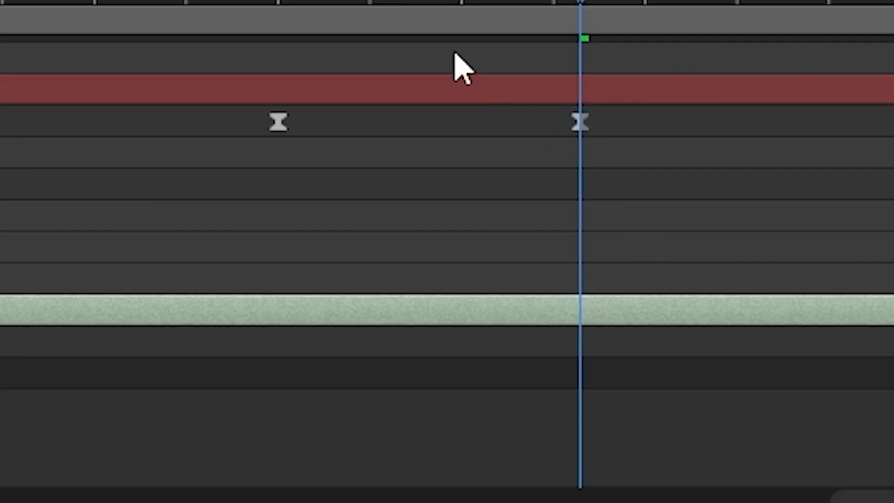
drag(293, 3, 281, 2)
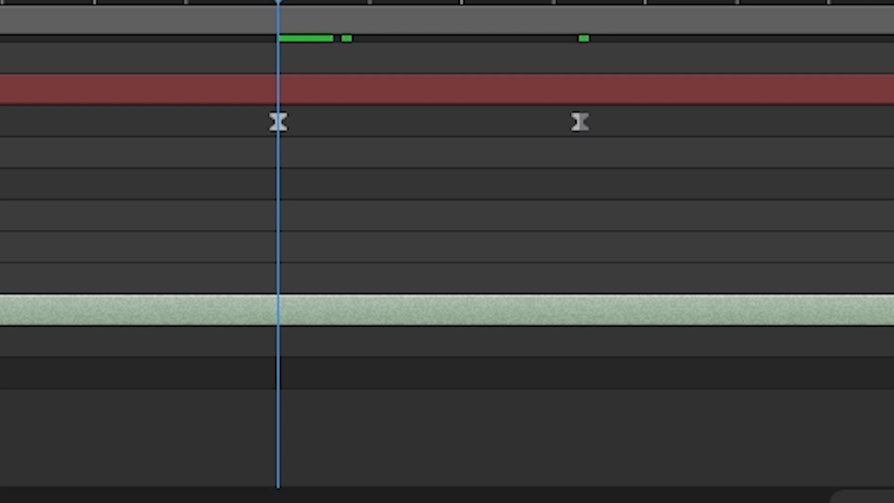
drag(587, 4, 580, 3)
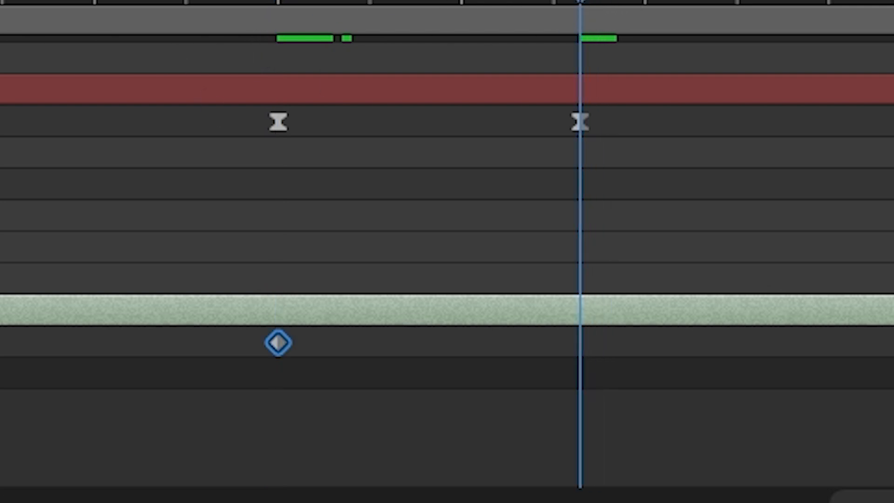
key(ctrl+v)
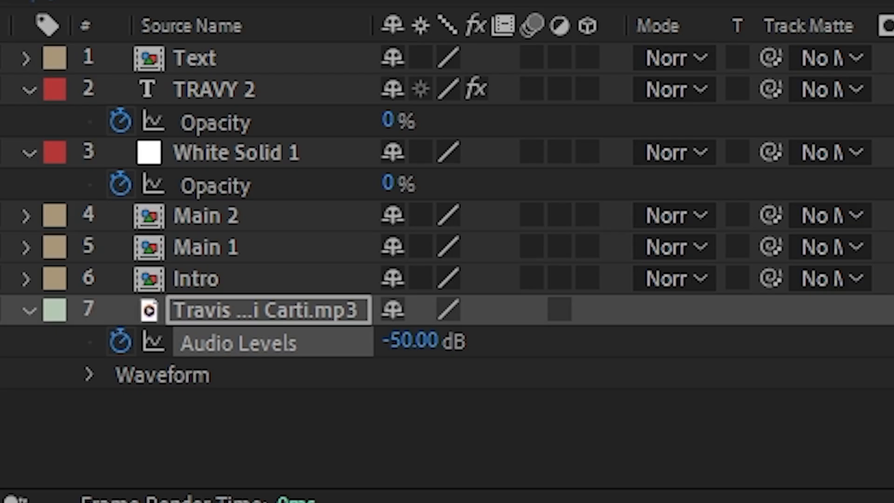
drag(680, 350, 584, 361)
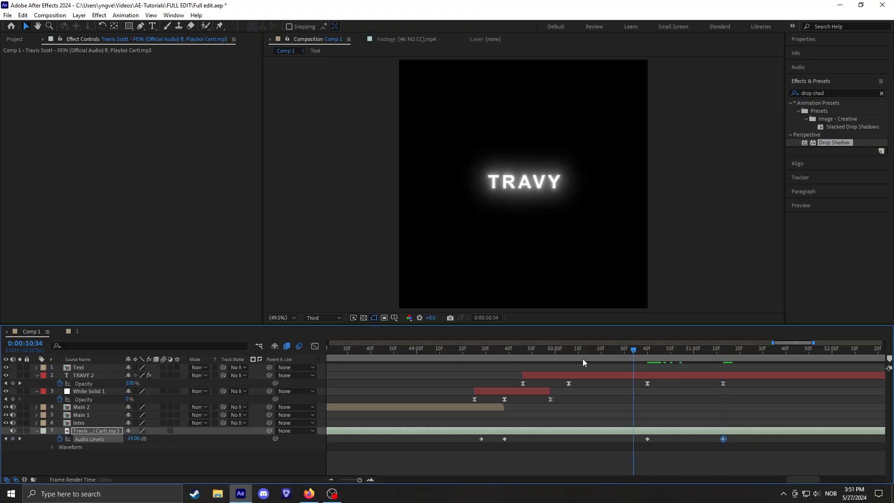
Split the outro text and music layers at 0:00:51:13 and remove the leftover segments after it
drag(750, 349, 722, 347)
click(737, 376)
key(ctrl+shift+d)
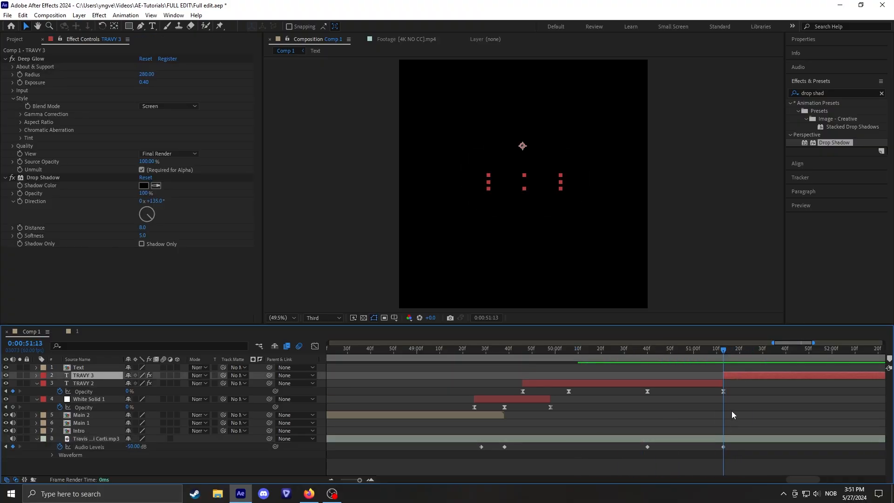
shift+click(733, 437)
key(ctrl+shift+d)
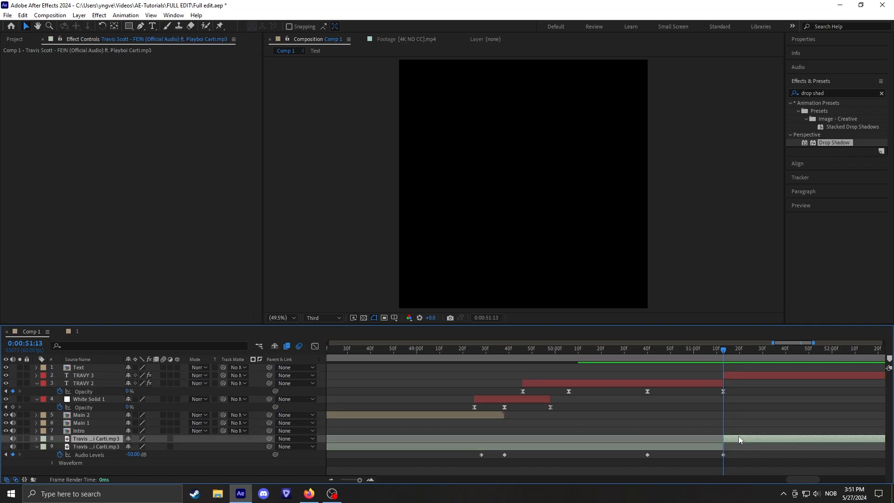
key(Delete)
click(738, 375)
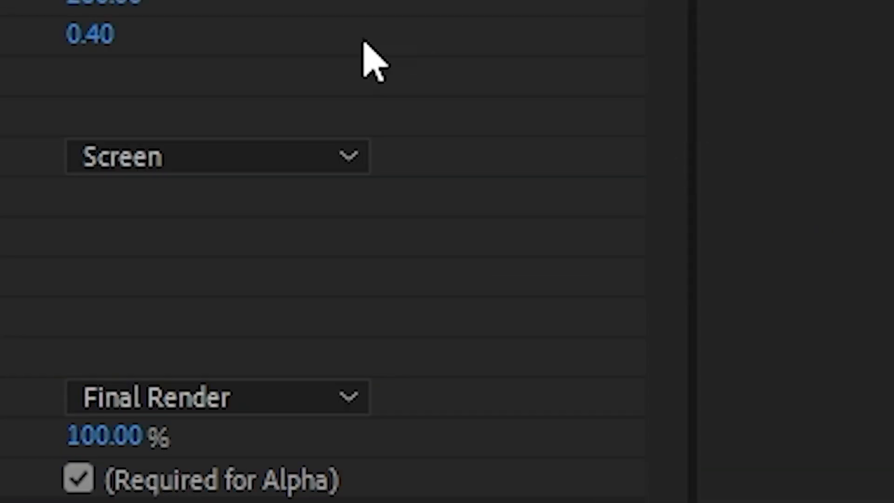
Open the composition settings of Comp 1 and start entering a new duration
click(354, 145)
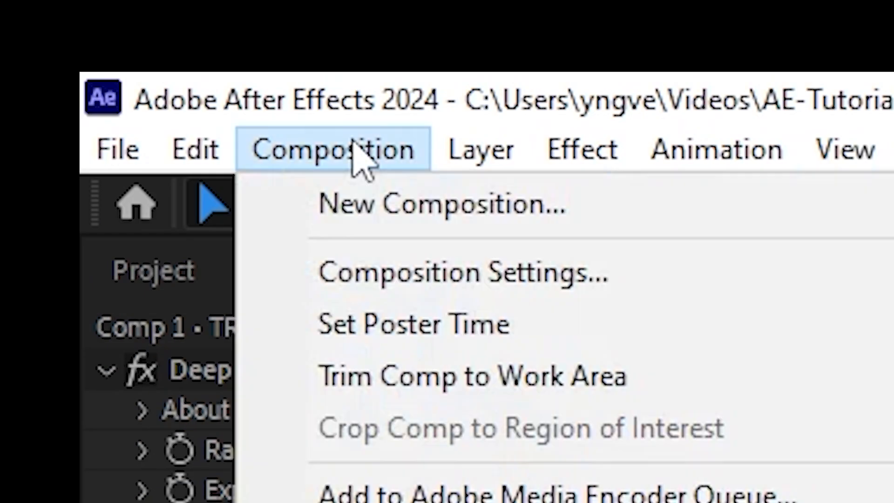
click(184, 251)
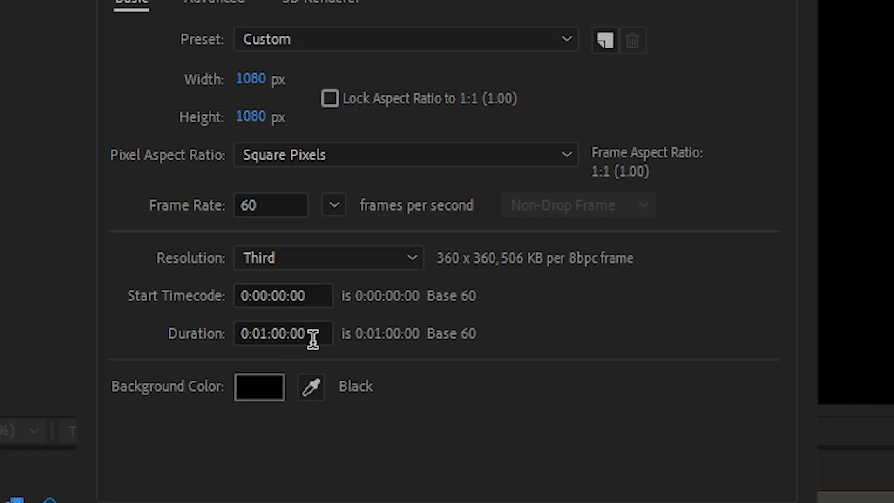
drag(311, 333, 299, 332)
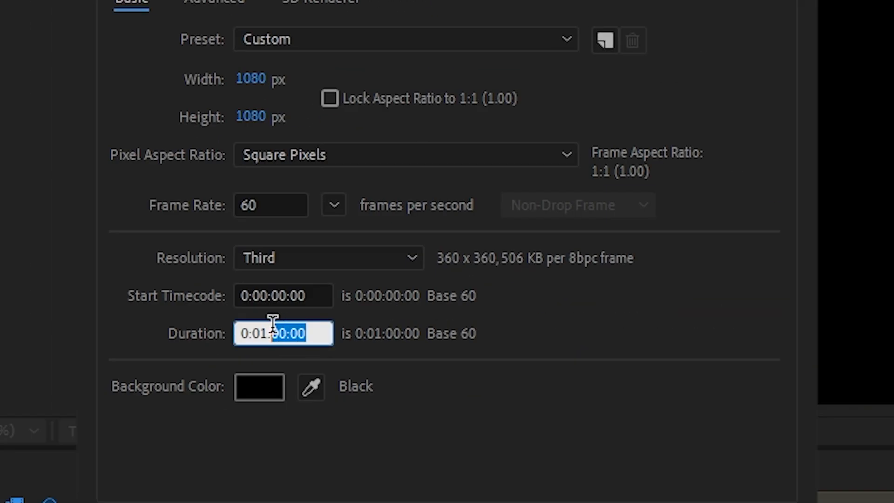
text(1)
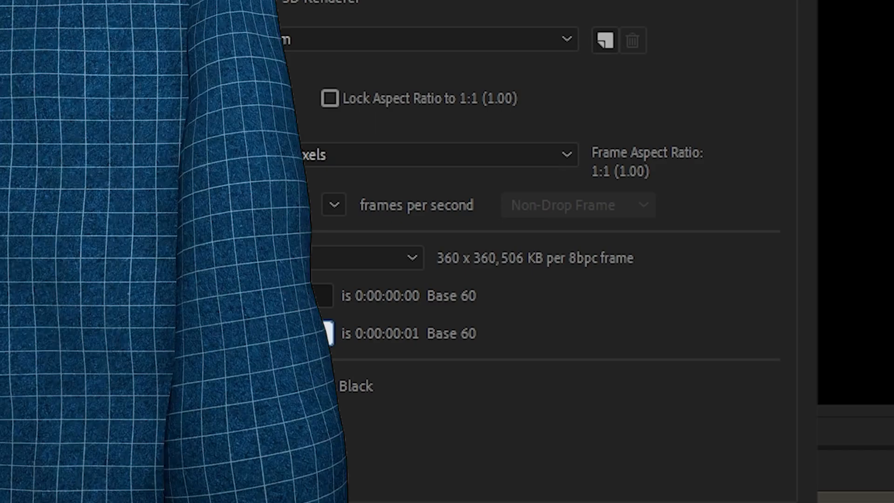